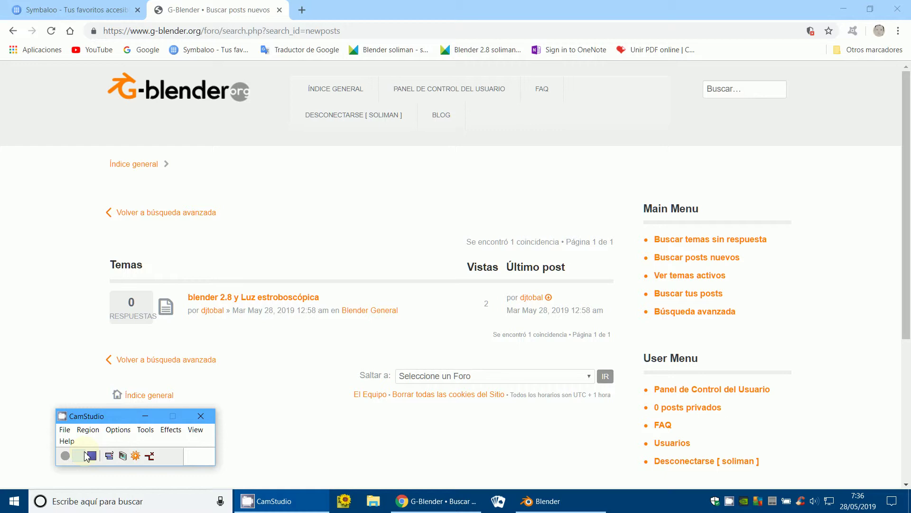
# Read the 'blender 2.8 y Luz estroboscópica' forum topic, then return to Blender
pyautogui.click(300, 304)
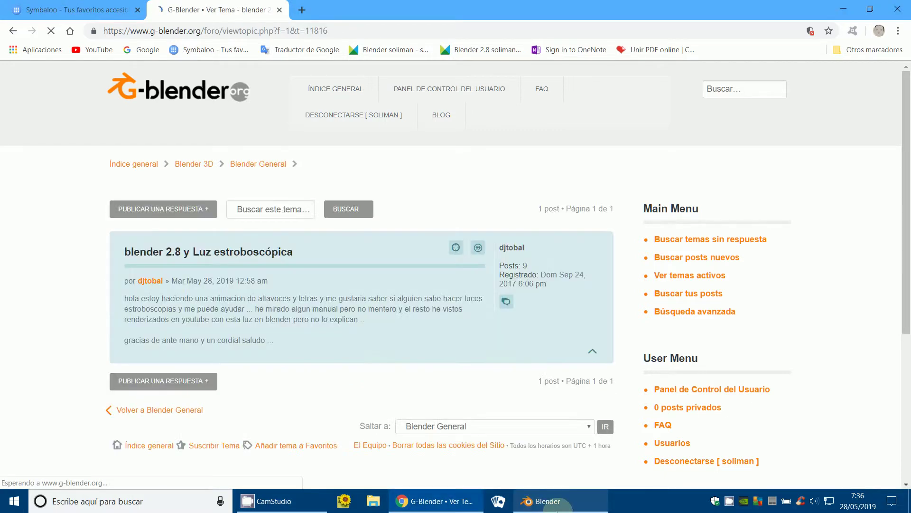
pyautogui.click(545, 501)
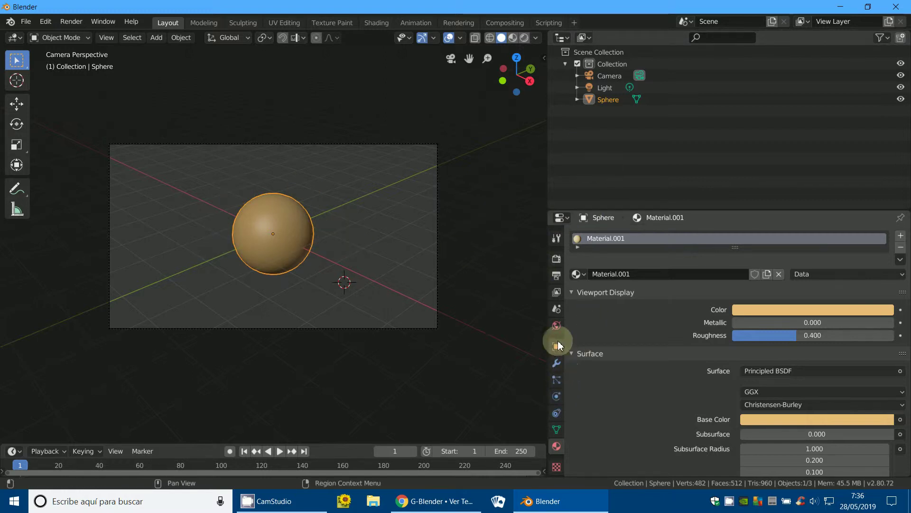
# Set the world background colour to black
pyautogui.click(556, 325)
pyautogui.click(813, 305)
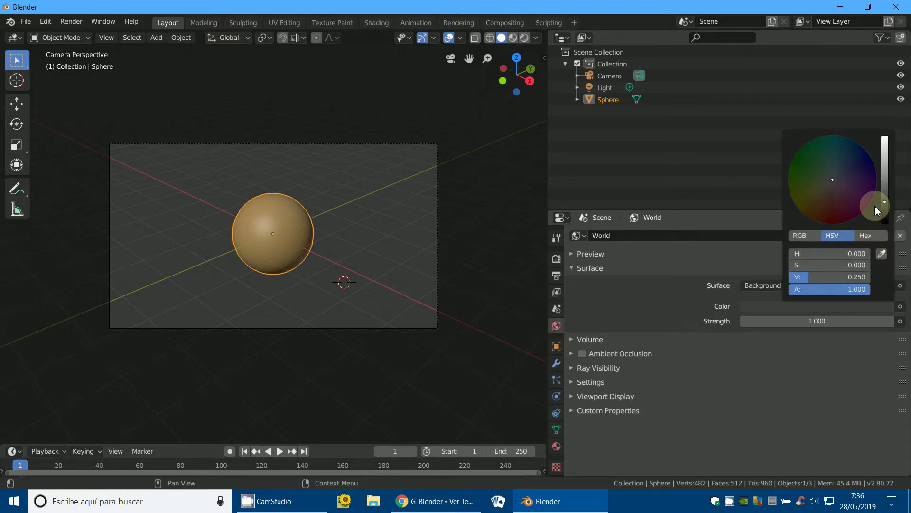
pyautogui.moveTo(885, 203); pyautogui.dragTo(885, 260)
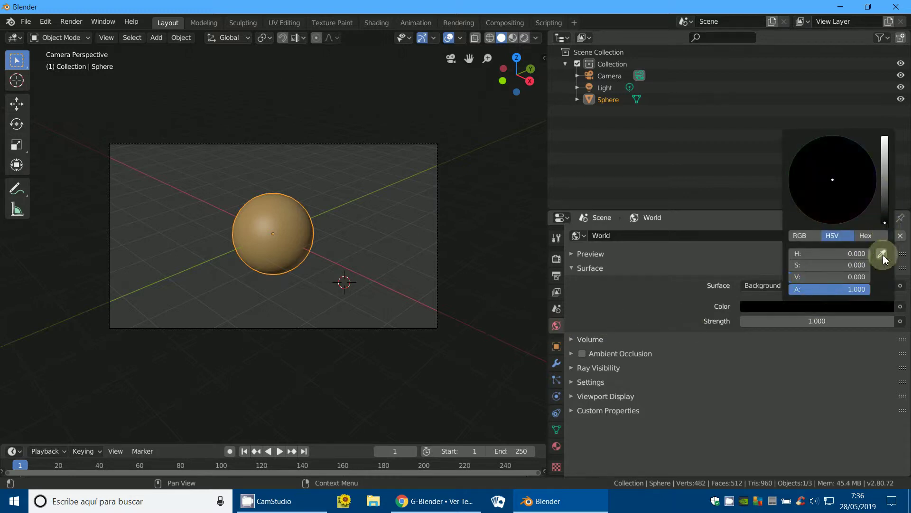
# Delete the Light object and test-render the unlit scene
pyautogui.click(610, 87)
pyautogui.rightClick(613, 89)
pyautogui.click(584, 118)
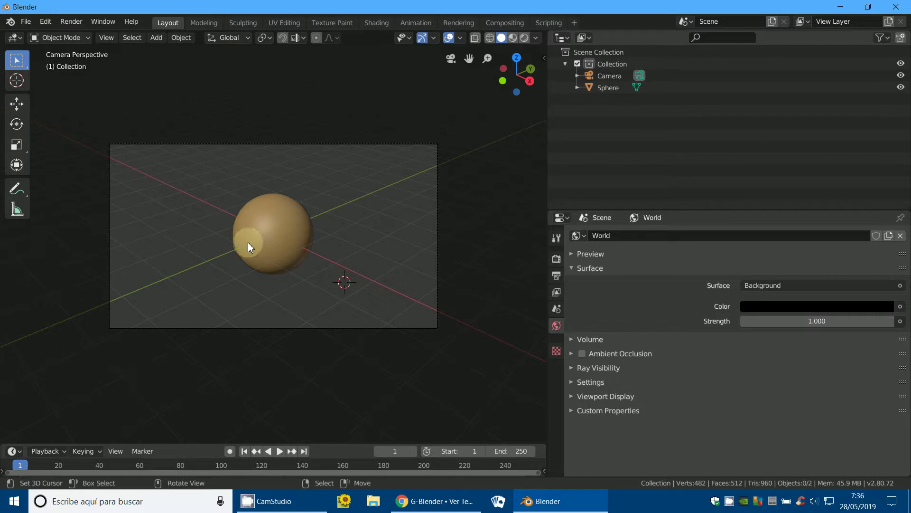
pyautogui.press('F12')
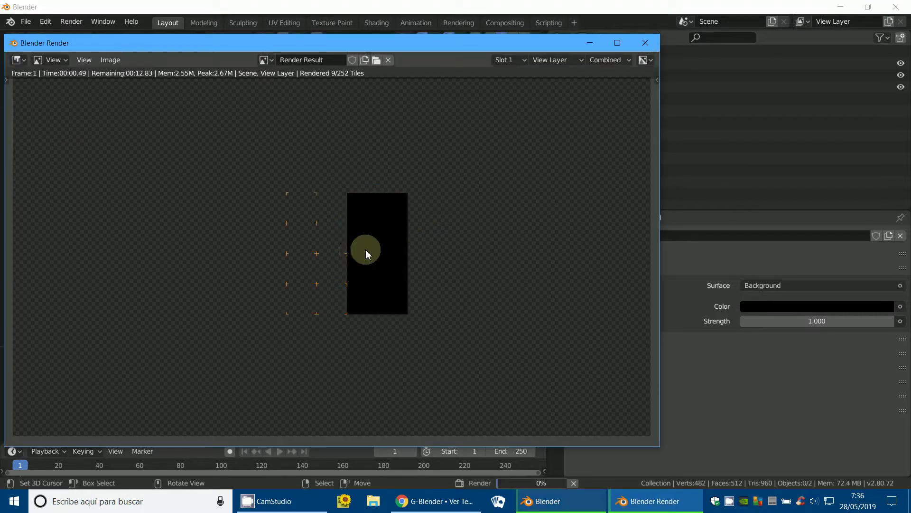
pyautogui.click(646, 42)
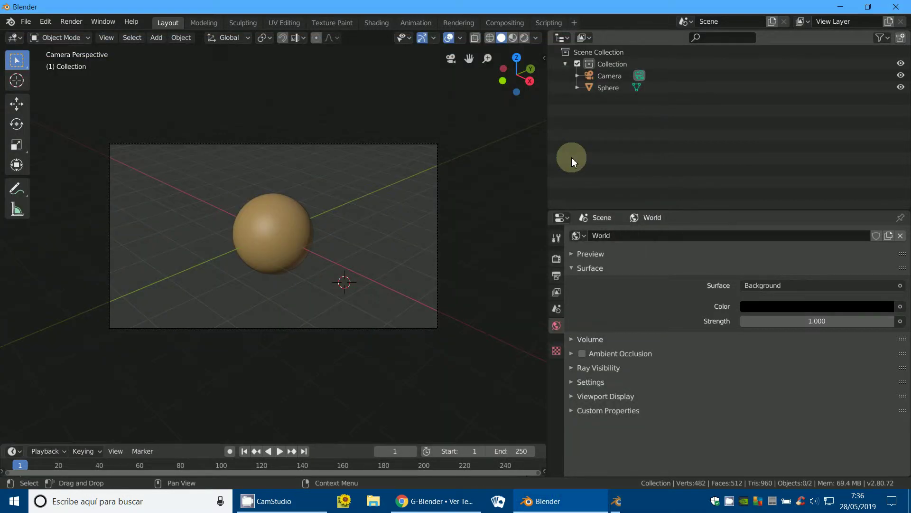
# Select the sphere and split the 3D view into two stacked viewports, enlarging the lower one
pyautogui.click(278, 267)
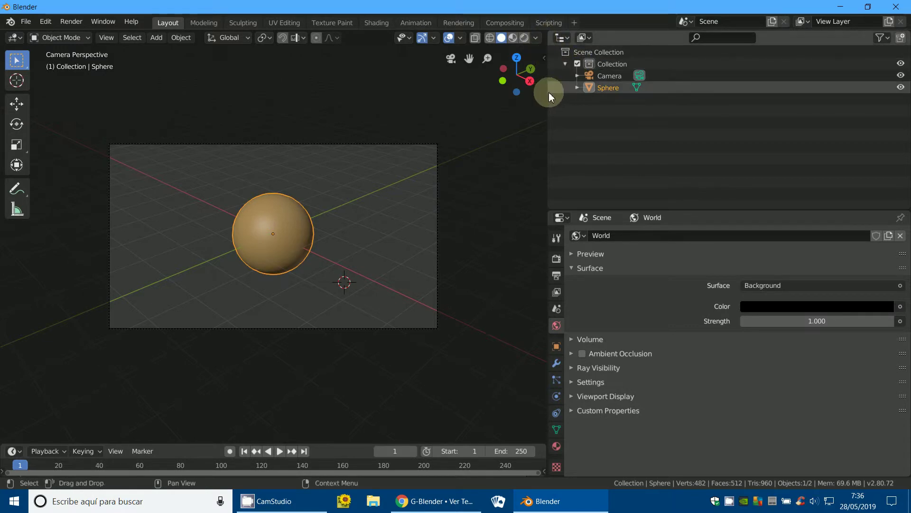
pyautogui.moveTo(547, 95); pyautogui.dragTo(618, 53)
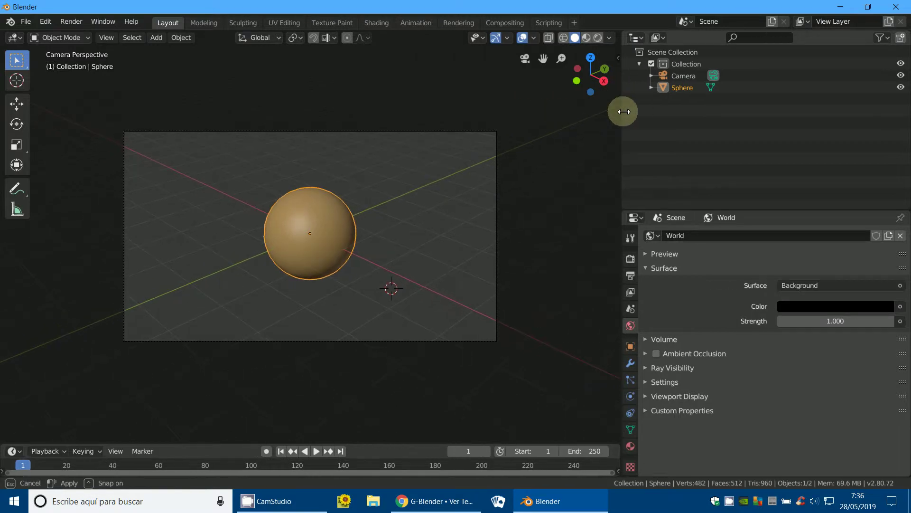
pyautogui.click(614, 38)
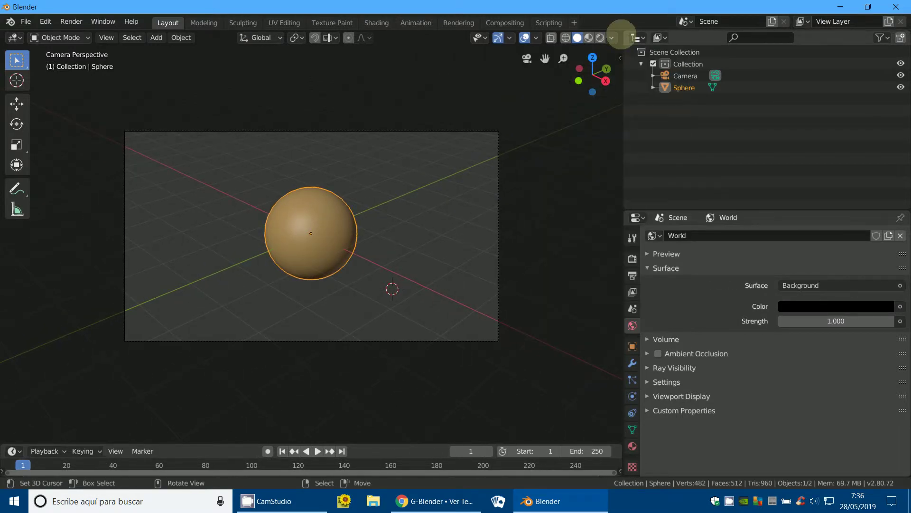
pyautogui.moveTo(619, 76); pyautogui.dragTo(583, 331)
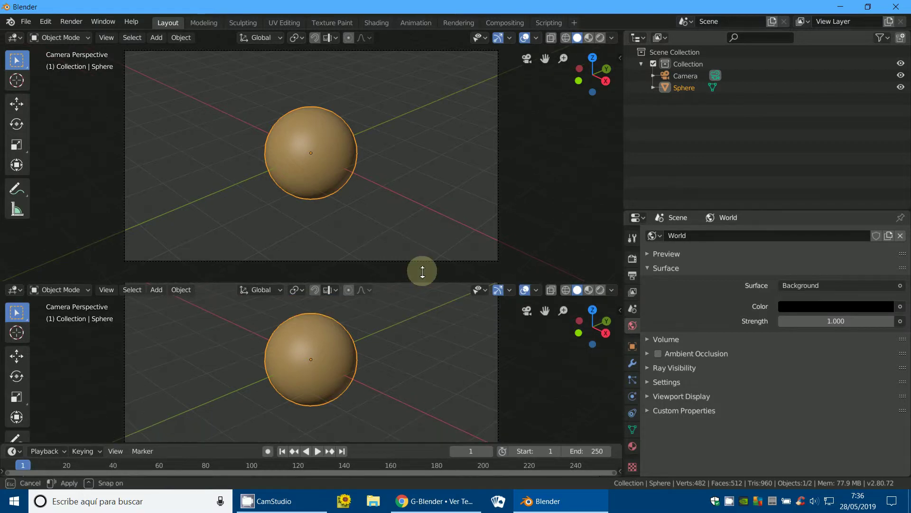
pyautogui.moveTo(407, 332); pyautogui.dragTo(436, 212)
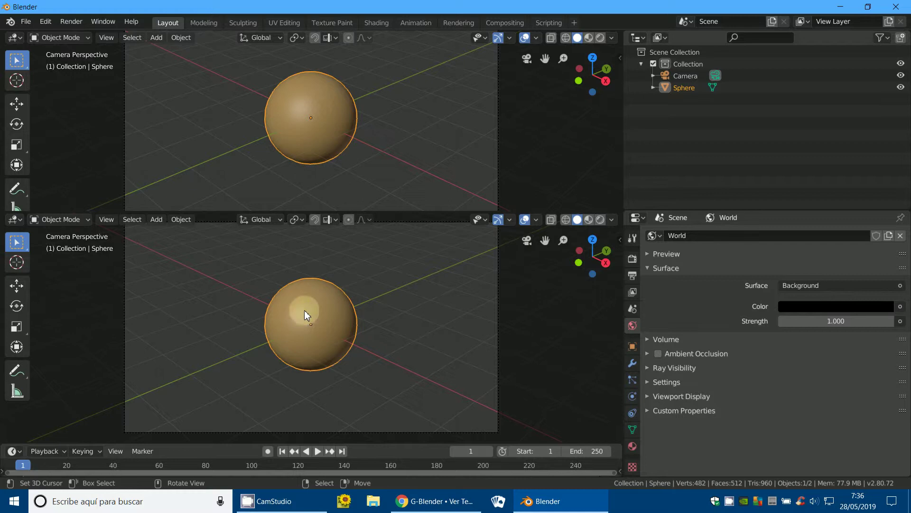
pyautogui.click(19, 220)
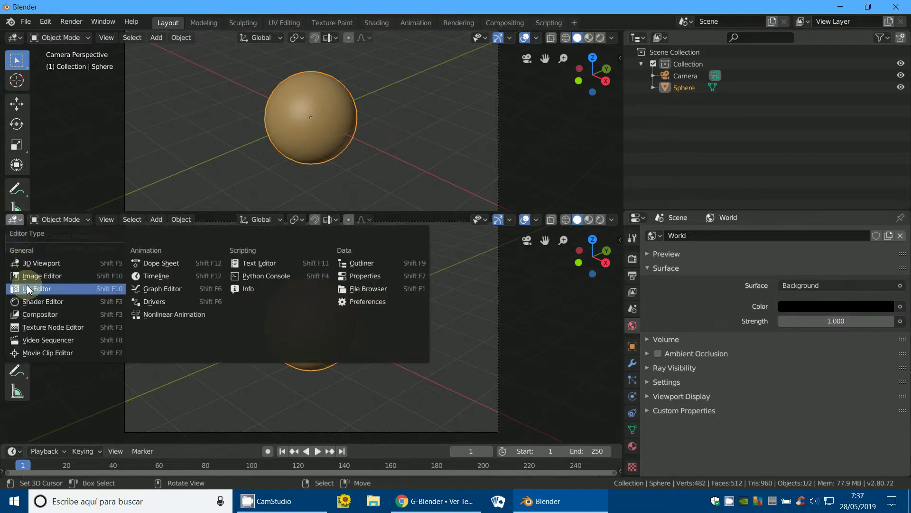
# Make the lower area a Shader Editor and delete the Principled BSDF node
pyautogui.click(36, 302)
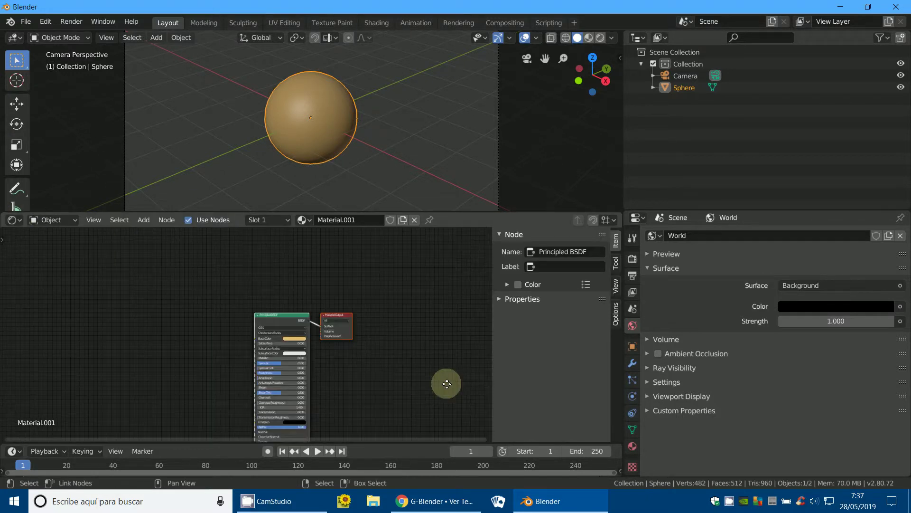
pyautogui.scroll(2, 442, 388)
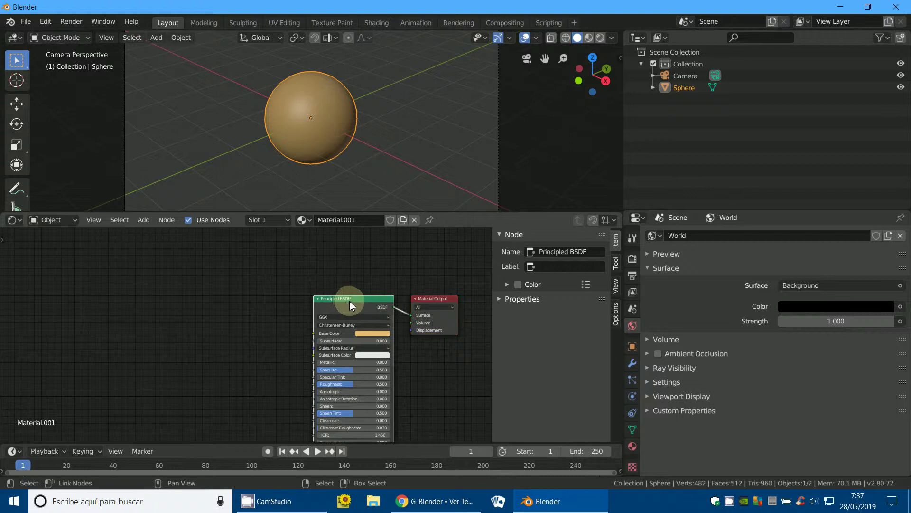
pyautogui.moveTo(352, 306); pyautogui.dragTo(294, 285)
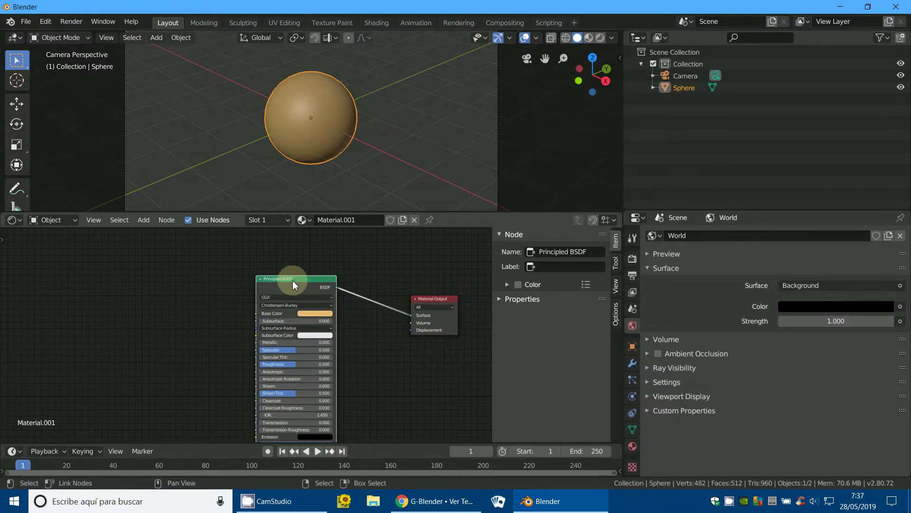
pyautogui.press('Delete')
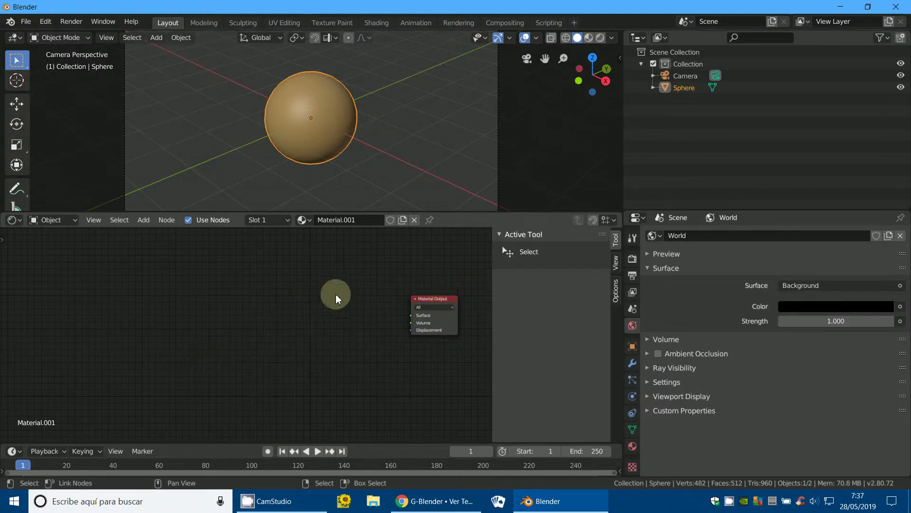
# Add a pale yellow-green Emission node and wire it into Material Output's Surface
pyautogui.click(144, 220)
pyautogui.moveTo(161, 274)
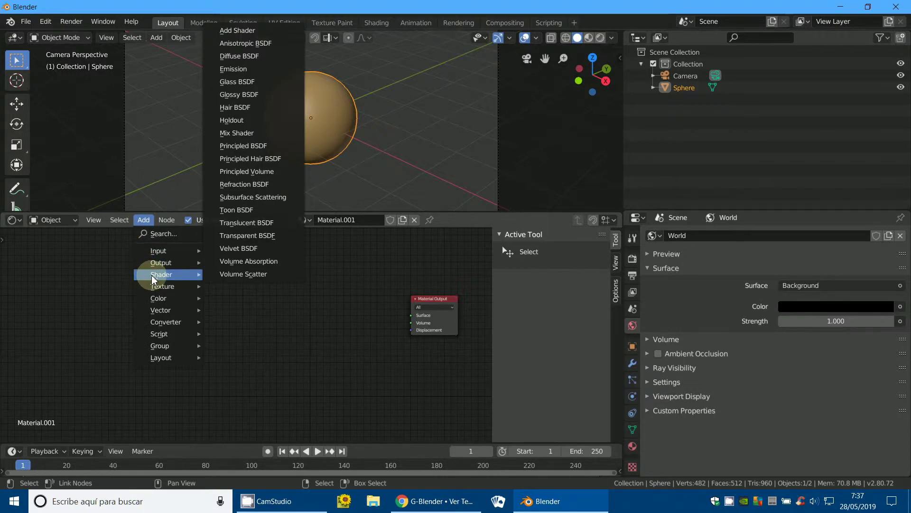
pyautogui.click(251, 70)
pyautogui.click(256, 338)
pyautogui.moveTo(358, 368); pyautogui.dragTo(311, 380, button='middle')
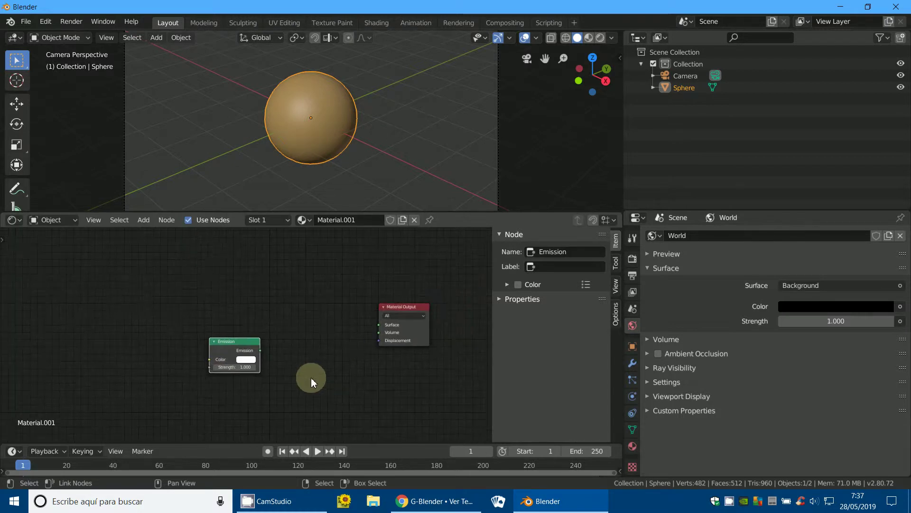
pyautogui.scroll(2, 245, 333)
pyautogui.click(246, 364)
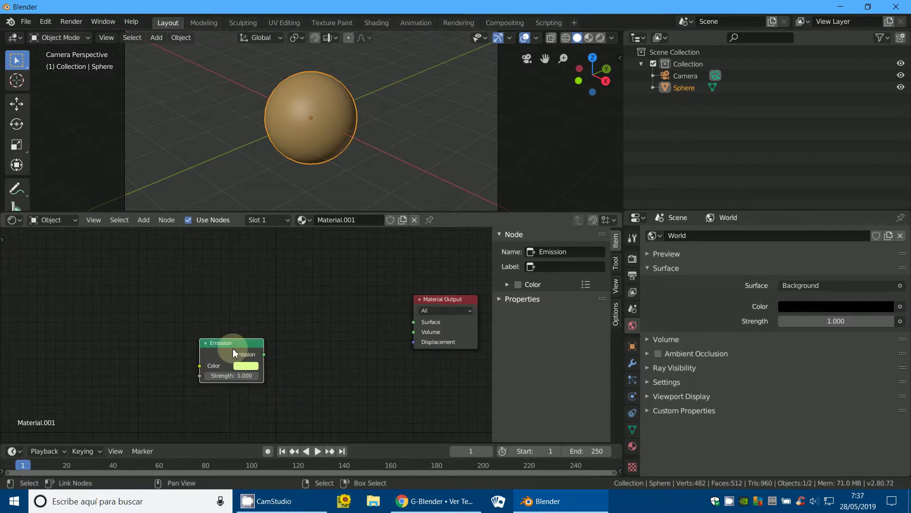
pyautogui.moveTo(230, 349)
pyautogui.mouseDown()
pyautogui.moveTo(285, 319)
pyautogui.moveTo(414, 322)
pyautogui.mouseUp()
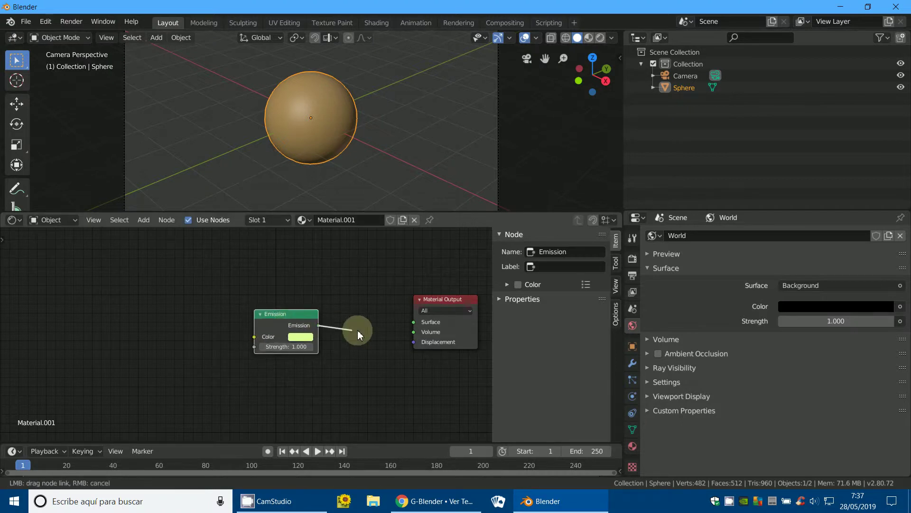
# Preview in Rendered shading, set Emission Strength to 2, and render a frame
pyautogui.click(600, 38)
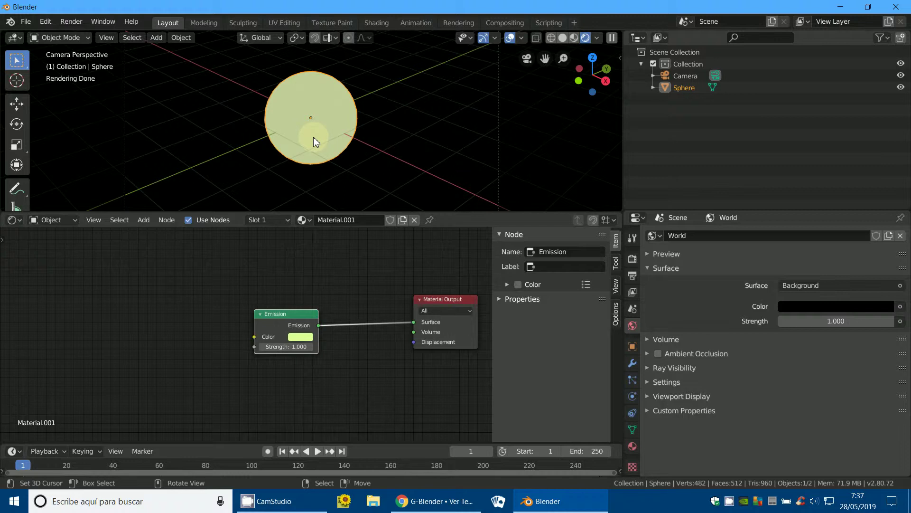
pyautogui.moveTo(281, 321); pyautogui.dragTo(323, 309)
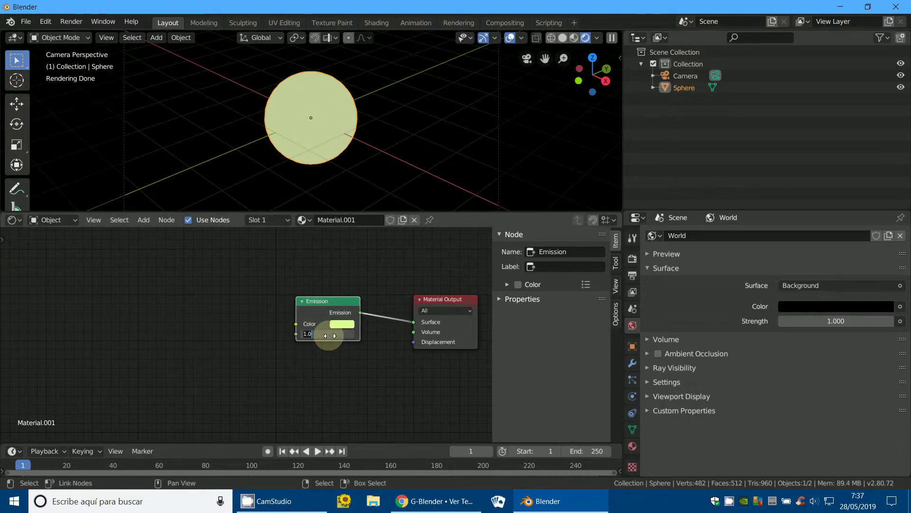
pyautogui.write('2')
pyautogui.press('Return')
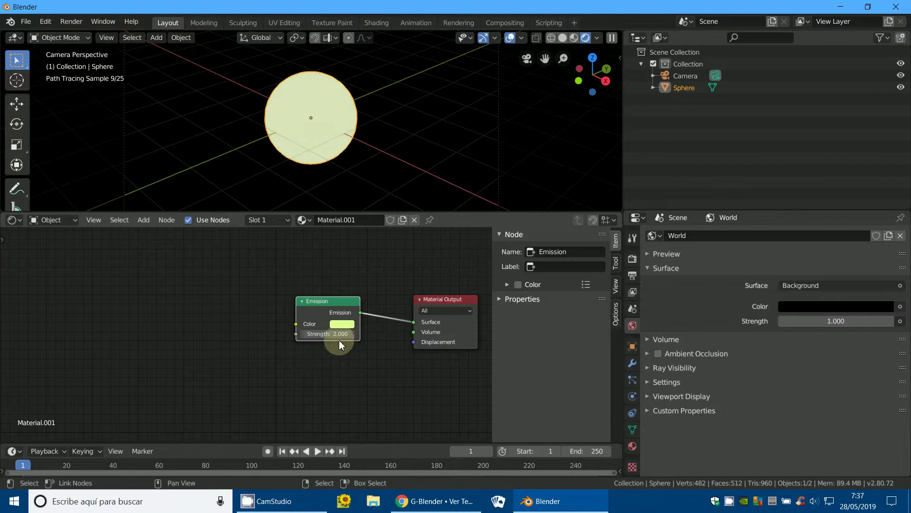
pyautogui.moveTo(335, 304); pyautogui.dragTo(315, 310)
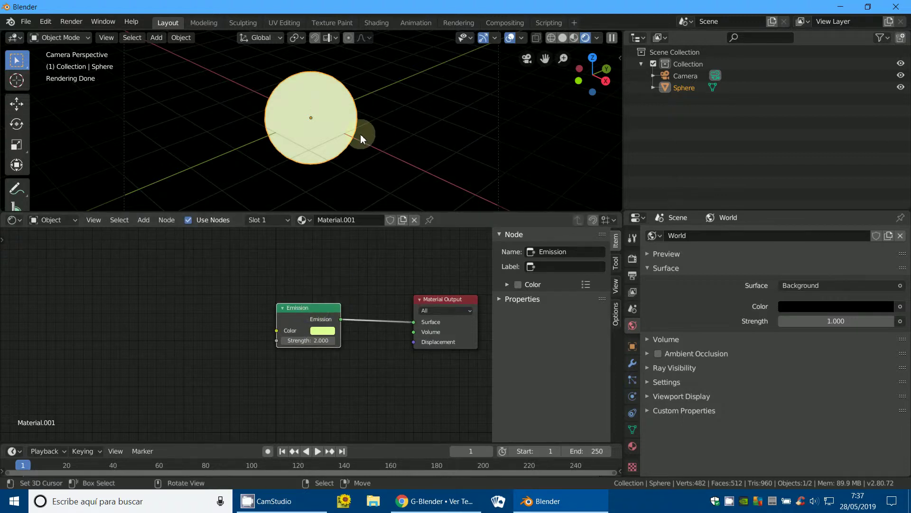
pyautogui.press('F12')
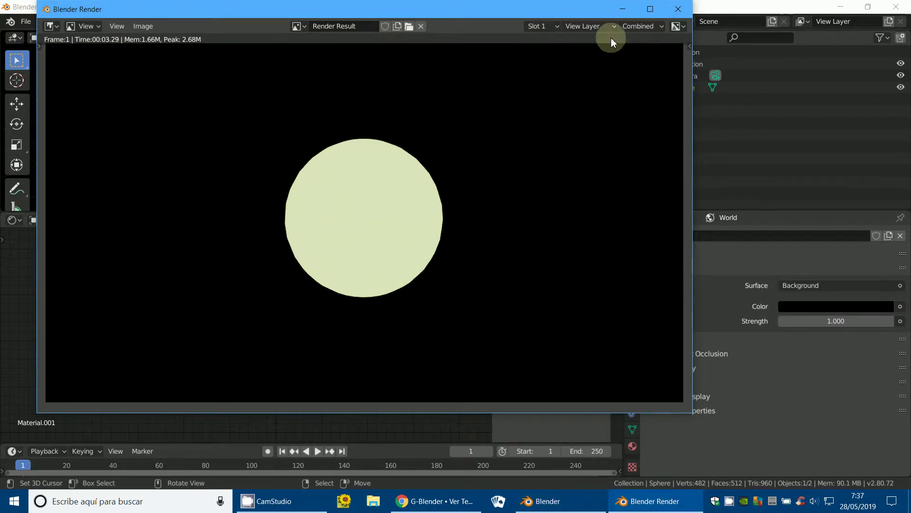
pyautogui.click(622, 9)
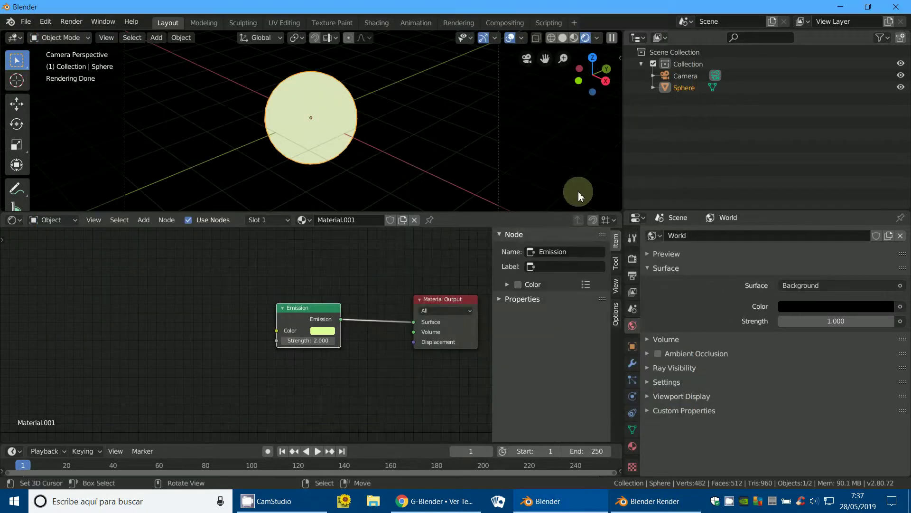
# Turn the outliner area into the Compositor with nodes enabled and arrange Render Layers and Composite
pyautogui.click(638, 38)
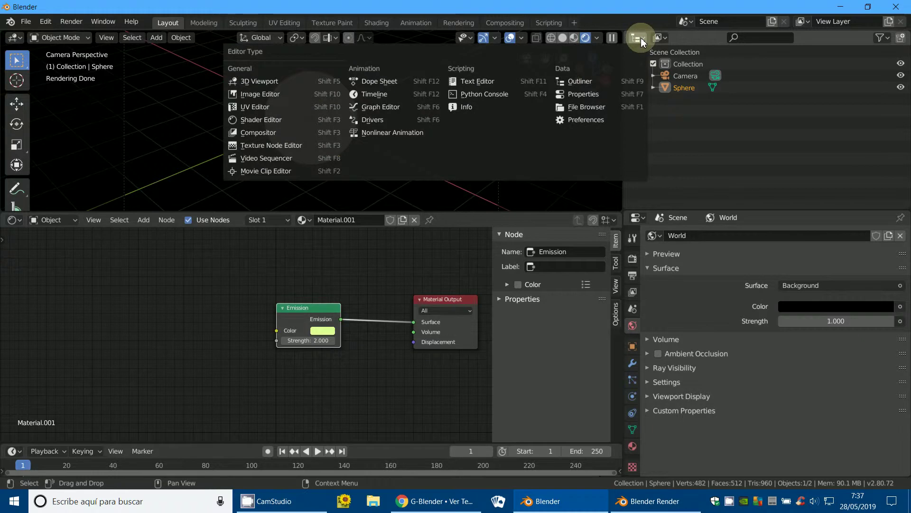
pyautogui.click(256, 133)
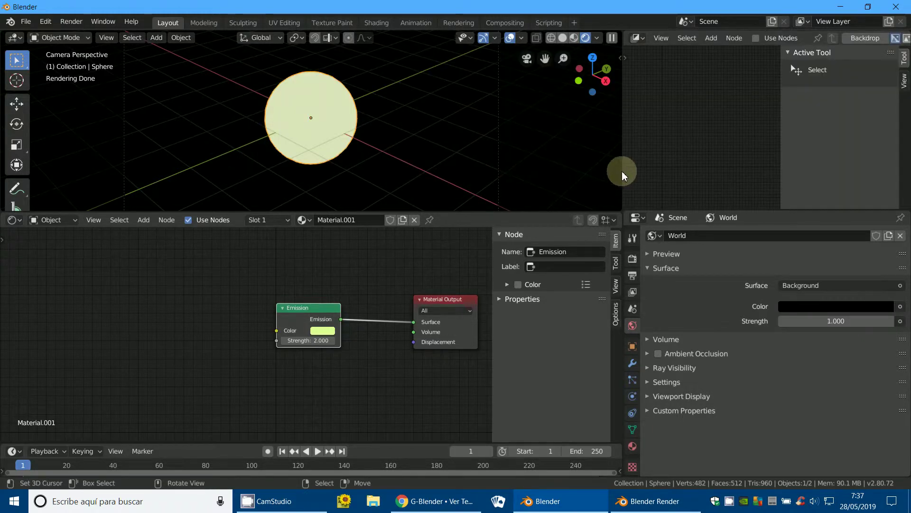
pyautogui.moveTo(623, 176); pyautogui.dragTo(452, 181)
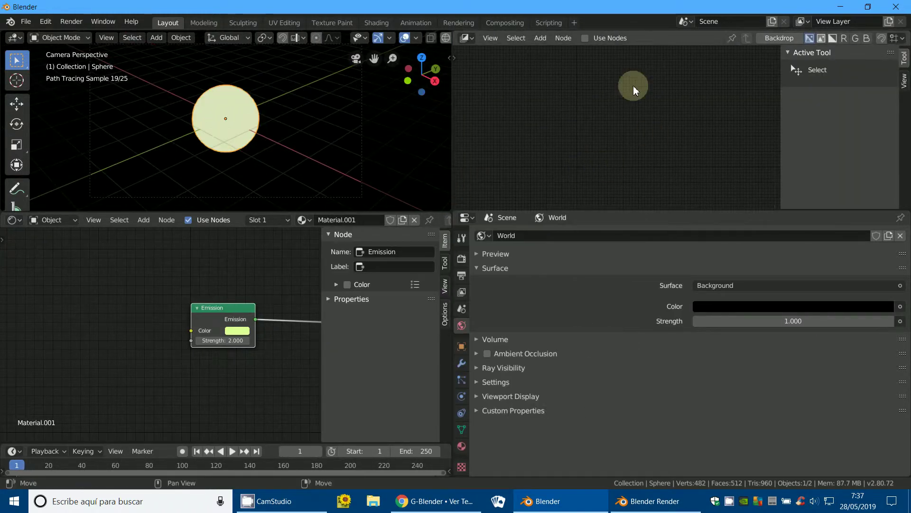
pyautogui.click(584, 38)
pyautogui.scroll(4, 654, 158)
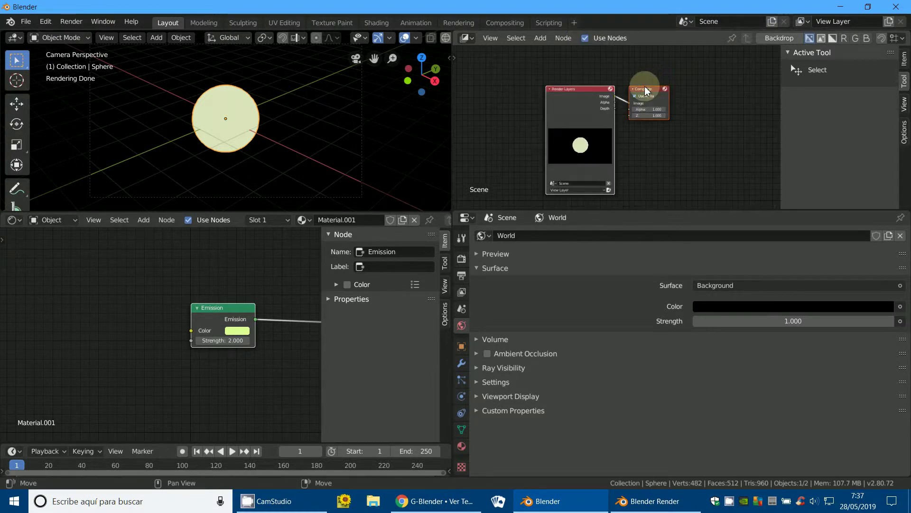
pyautogui.moveTo(645, 87)
pyautogui.mouseDown()
pyautogui.moveTo(687, 90)
pyautogui.moveTo(626, 93)
pyautogui.mouseUp()
pyautogui.moveTo(694, 94)
pyautogui.mouseDown()
pyautogui.moveTo(602, 94)
pyautogui.moveTo(729, 95)
pyautogui.mouseUp()
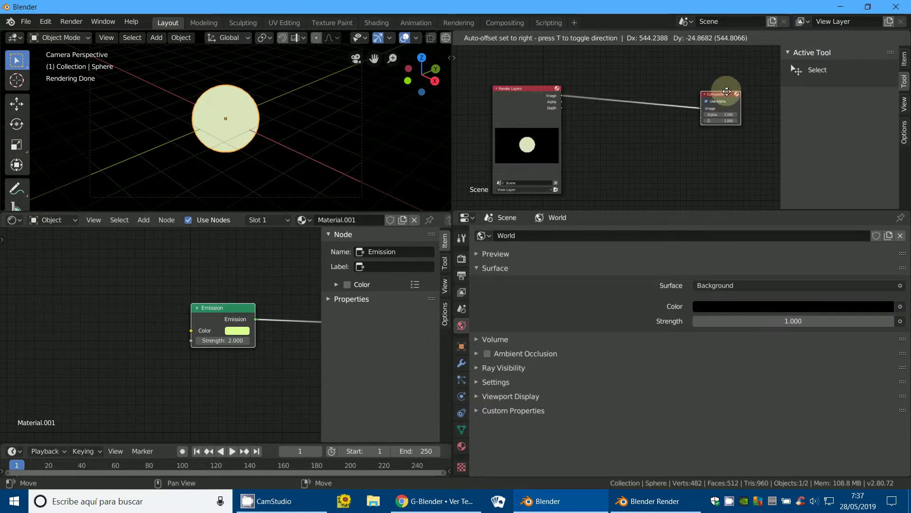
# Add a Viewer node and a Glare node between Render Layers and Composite
pyautogui.click(540, 40)
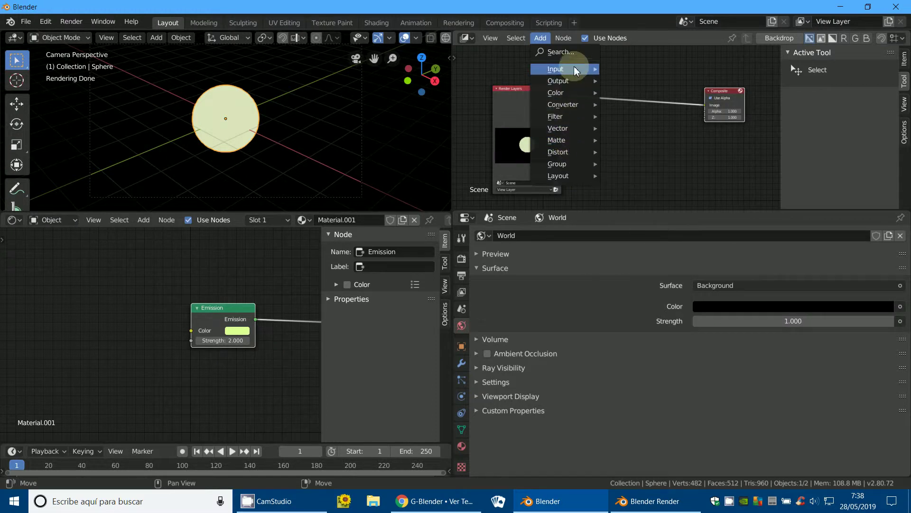
pyautogui.moveTo(559, 80)
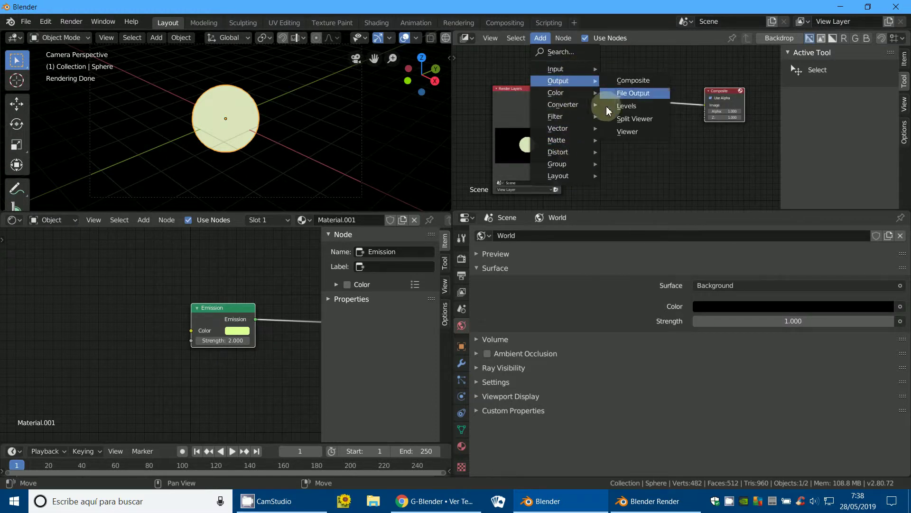
pyautogui.click(626, 133)
pyautogui.click(733, 143)
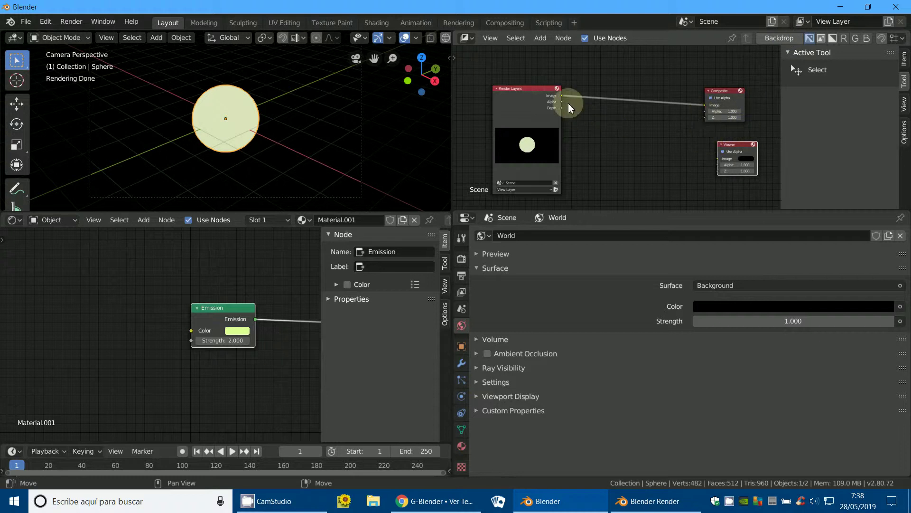
pyautogui.click(541, 38)
pyautogui.moveTo(556, 116)
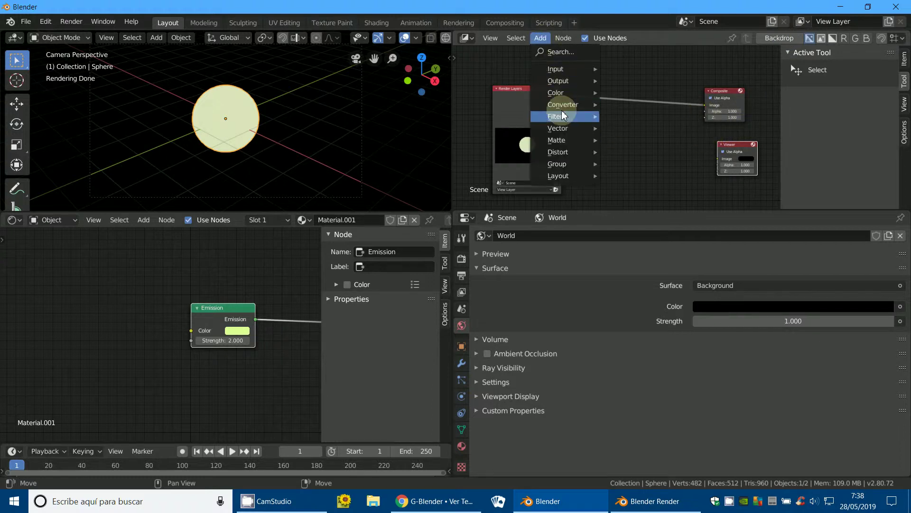
pyautogui.click(625, 219)
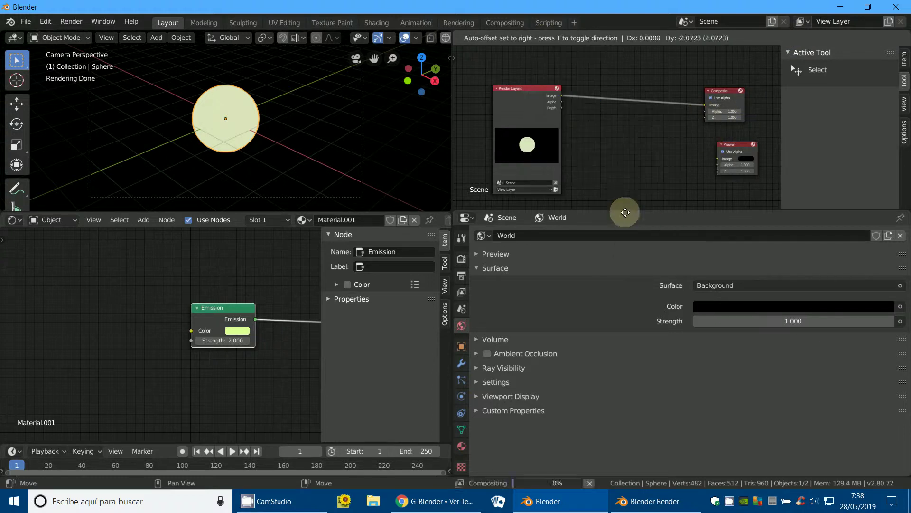
pyautogui.click(631, 94)
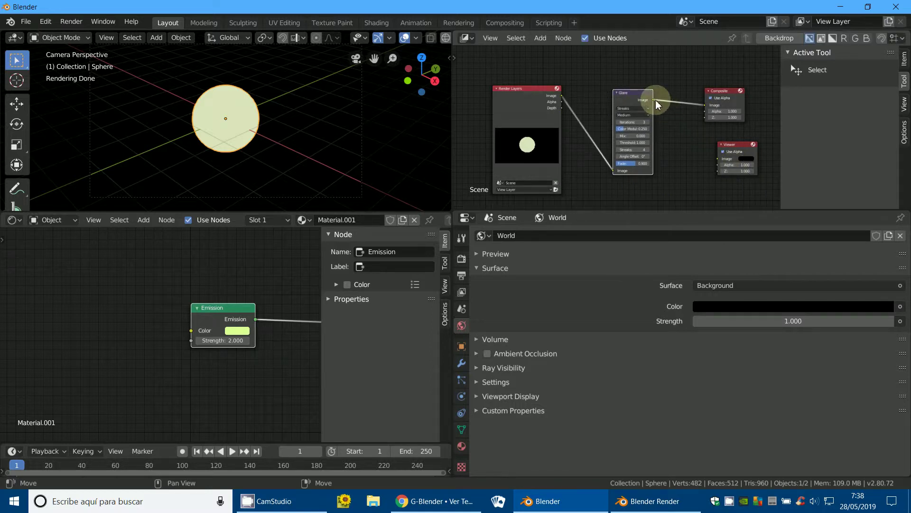
pyautogui.moveTo(655, 100)
pyautogui.mouseDown()
pyautogui.moveTo(717, 164)
pyautogui.moveTo(562, 153)
pyautogui.mouseUp()
# Show the composite backdrop and set the Glare threshold to 0.3
pyautogui.scroll(2, 690, 168)
pyautogui.scroll(2, 679, 165)
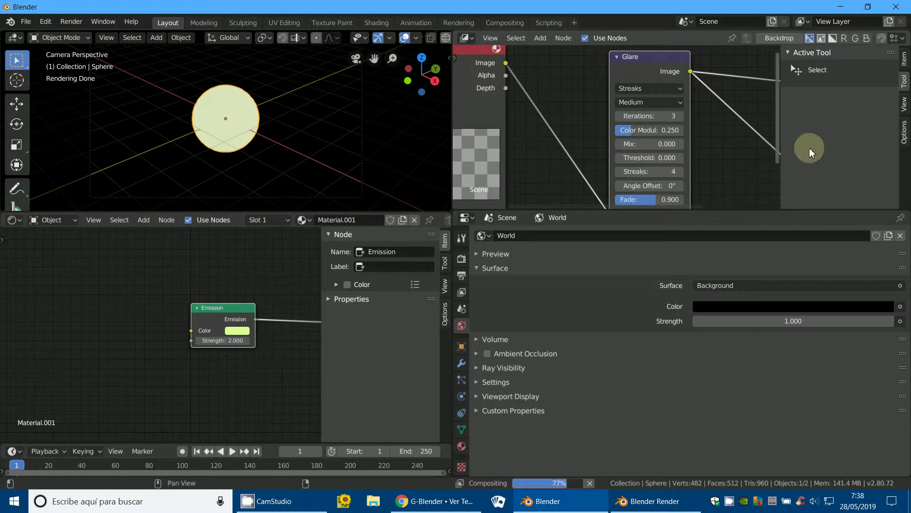
pyautogui.click(792, 41)
pyautogui.scroll(-3, 712, 173)
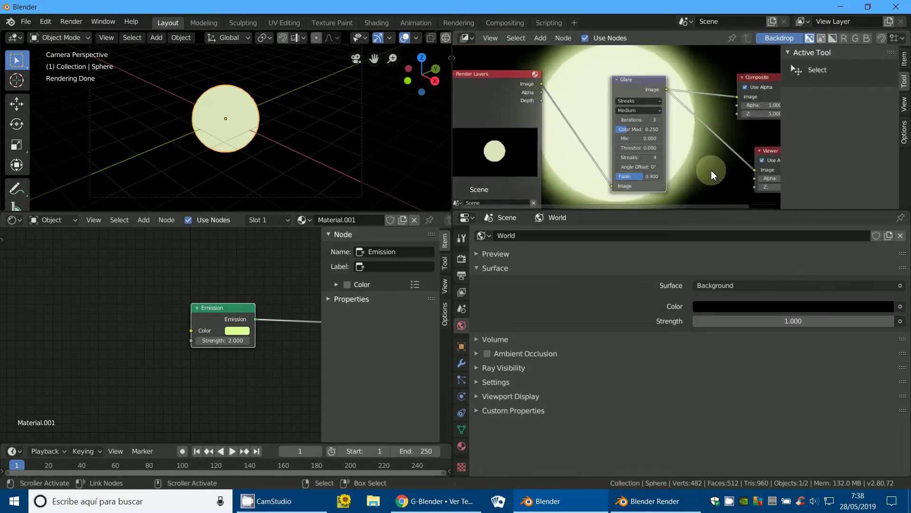
pyautogui.scroll(-2, 712, 173)
pyautogui.moveTo(711, 172); pyautogui.dragTo(718, 199, button='middle')
pyautogui.scroll(3, 714, 195)
pyautogui.scroll(1, 693, 166)
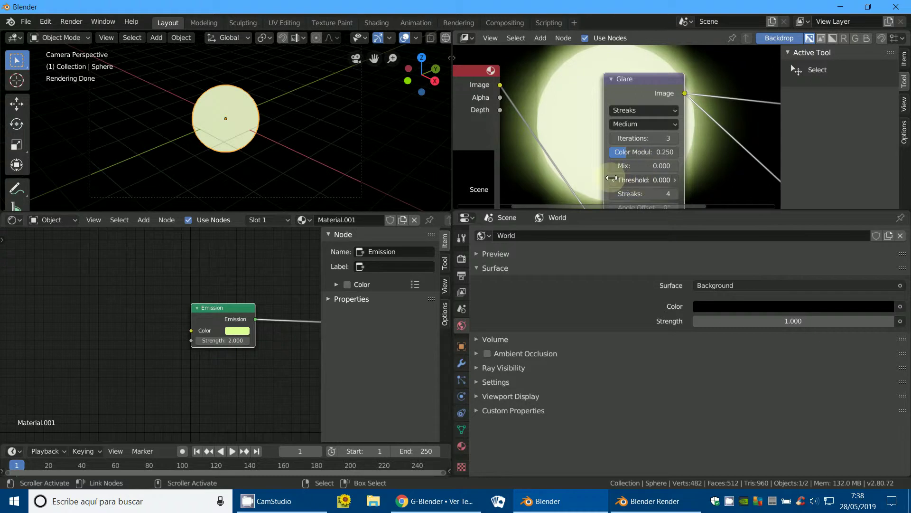
pyautogui.moveTo(639, 180); pyautogui.dragTo(648, 181)
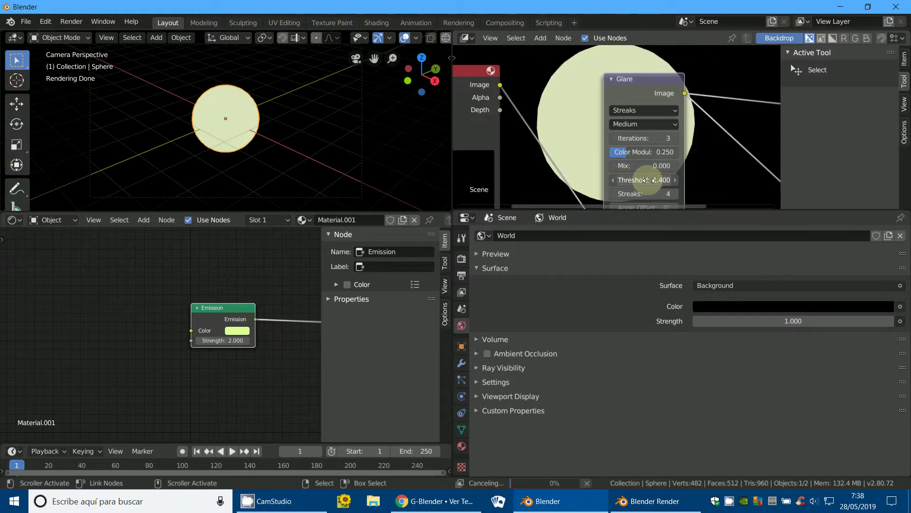
pyautogui.click(648, 180)
pyautogui.write('1.4')
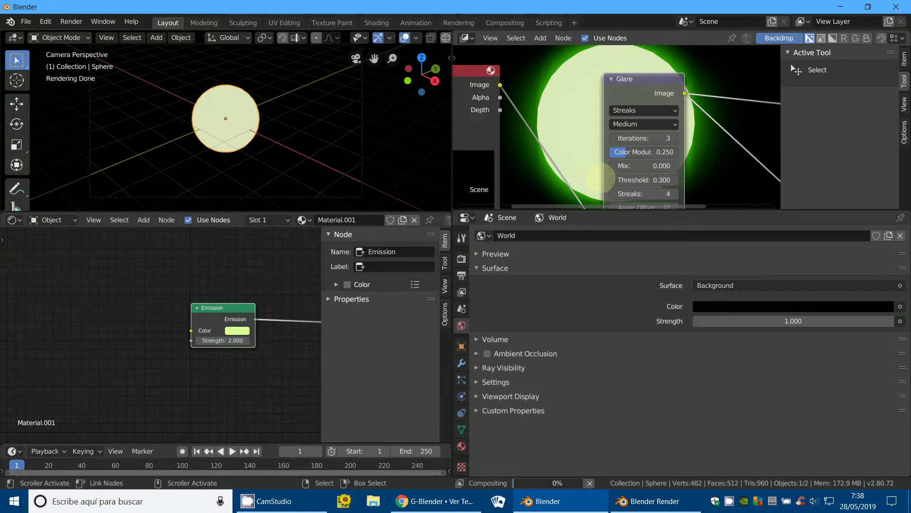
# Give the Glare 13 streaks with a 5.2° angle offset and check the render
pyautogui.scroll(-1, 693, 180)
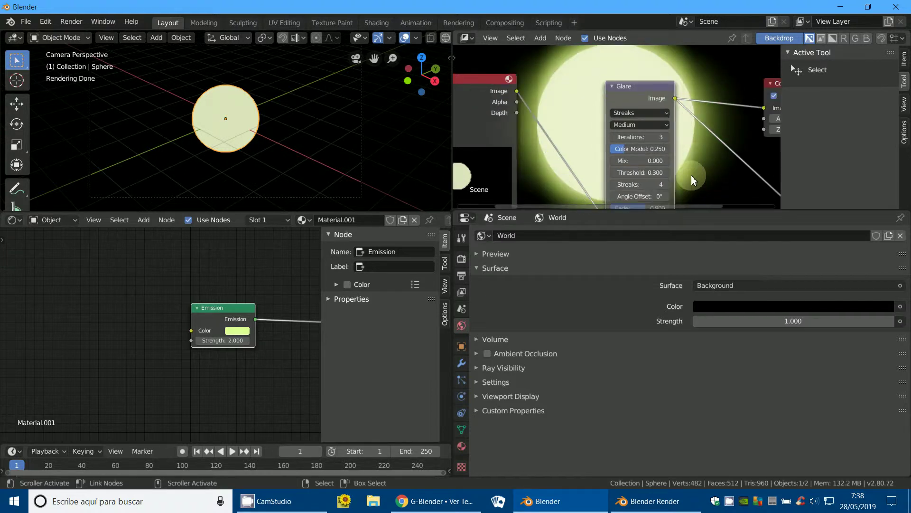
pyautogui.scroll(-1, 693, 180)
pyautogui.scroll(-1, 590, 142)
pyautogui.scroll(-1, 596, 158)
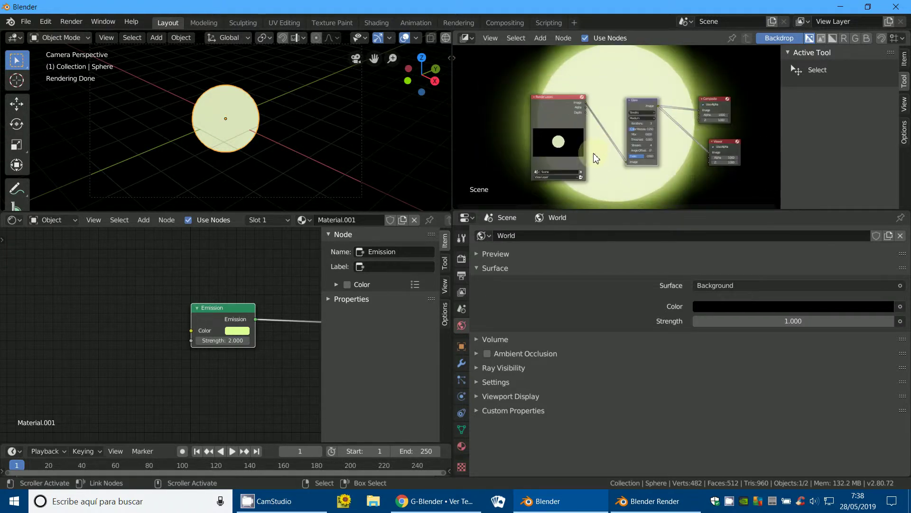
pyautogui.click(641, 503)
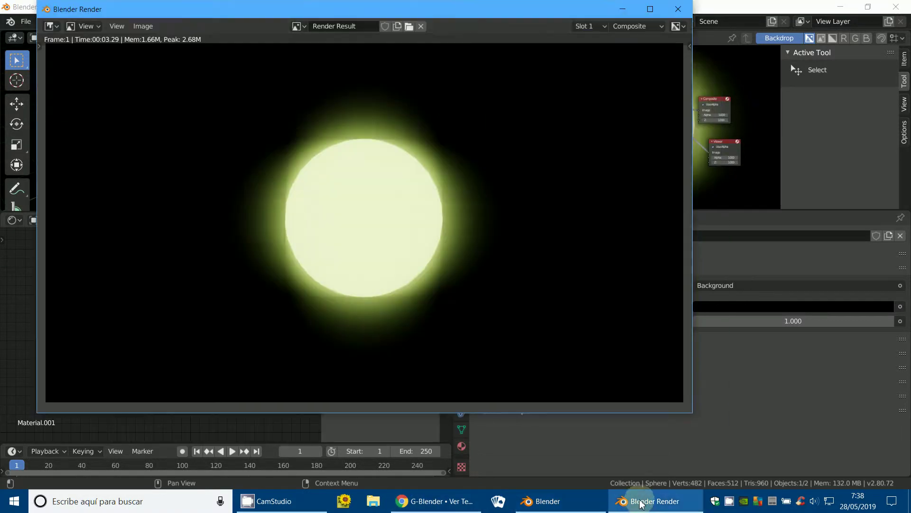
pyautogui.click(717, 126)
pyautogui.scroll(2, 712, 130)
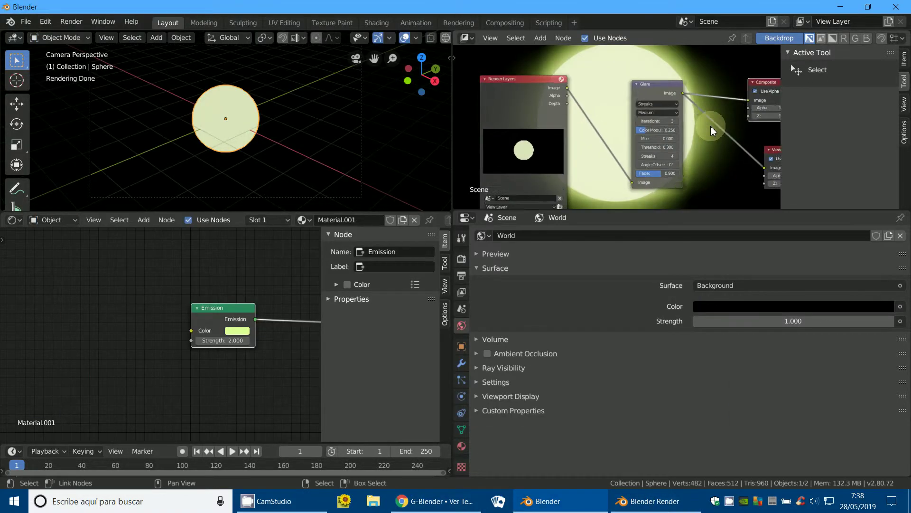
pyautogui.scroll(1, 712, 131)
pyautogui.moveTo(677, 164); pyautogui.dragTo(697, 166)
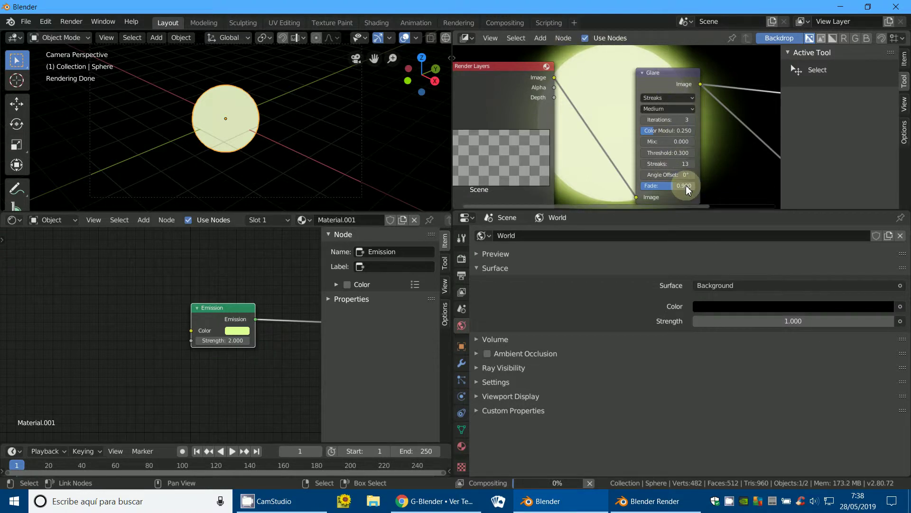
pyautogui.moveTo(690, 175); pyautogui.dragTo(695, 175)
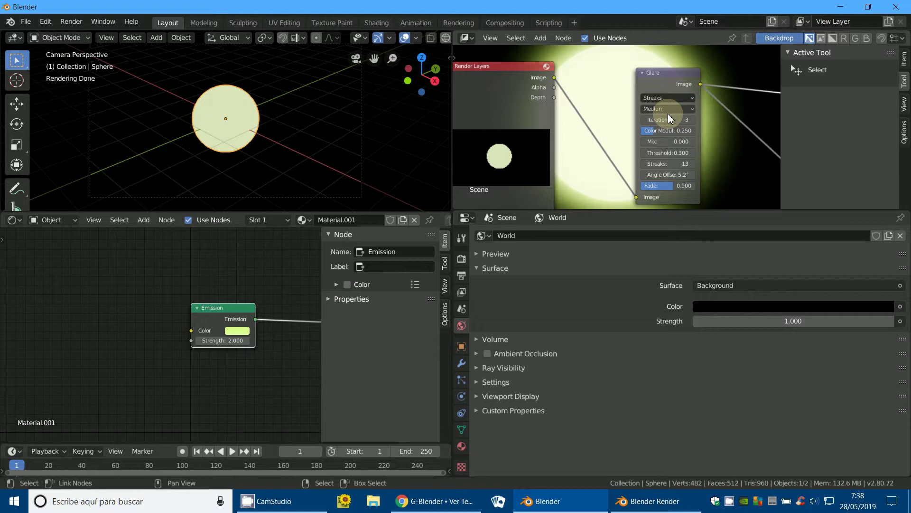
pyautogui.click(652, 501)
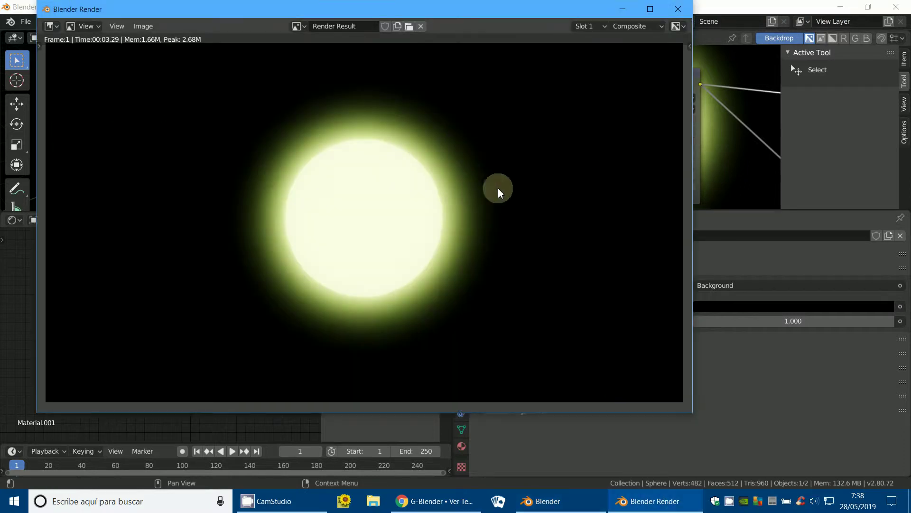
pyautogui.click(623, 9)
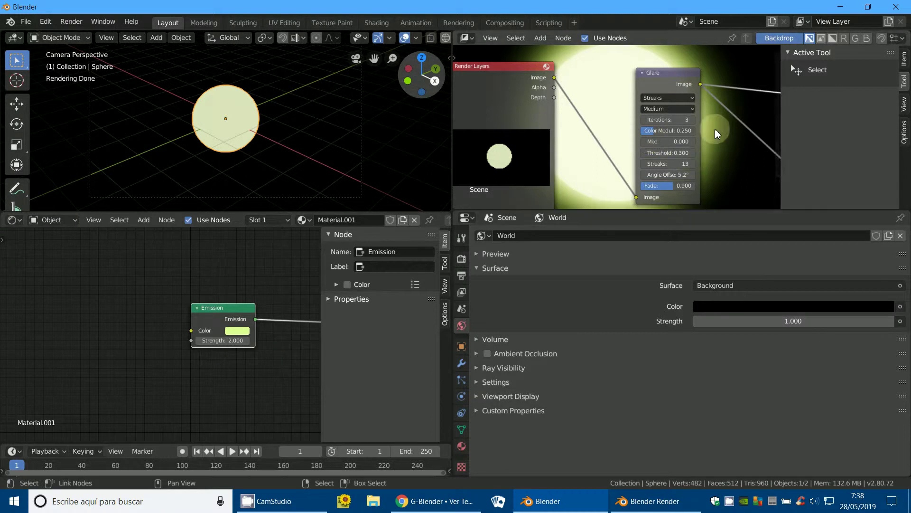
pyautogui.press('Home')
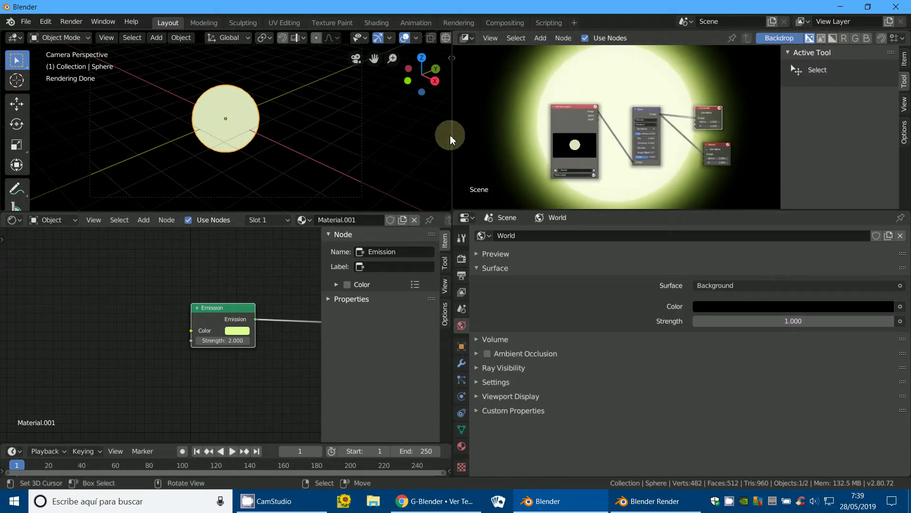
# Change the compositor area to a Graph Editor and frame the Emission and Material Output nodes
pyautogui.moveTo(453, 140); pyautogui.dragTo(480, 138)
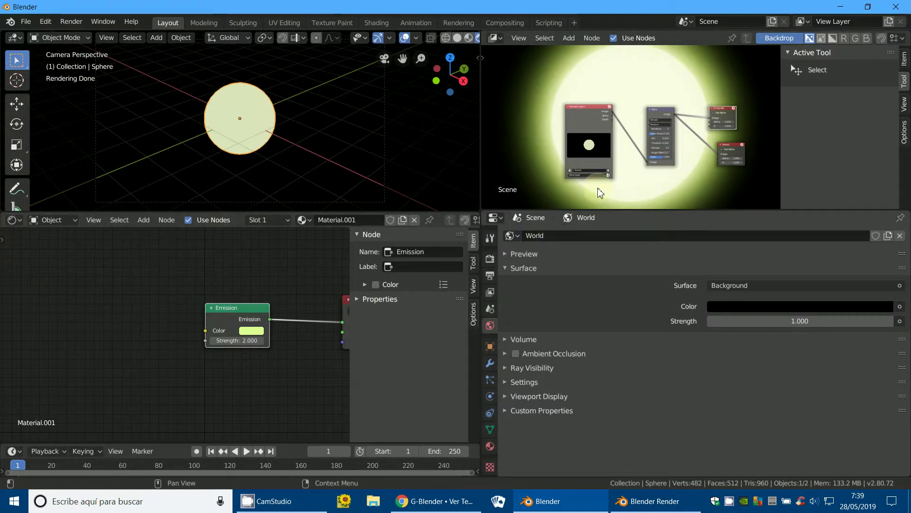
pyautogui.click(496, 38)
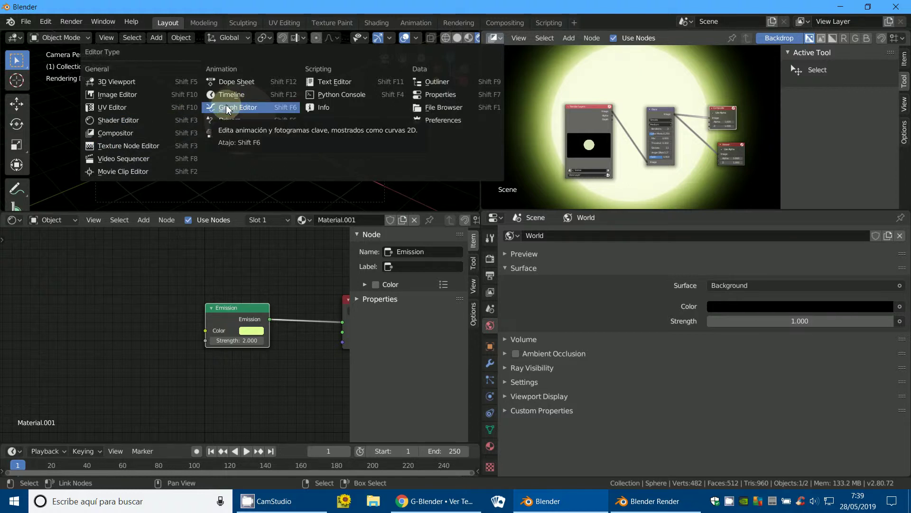
pyautogui.click(228, 108)
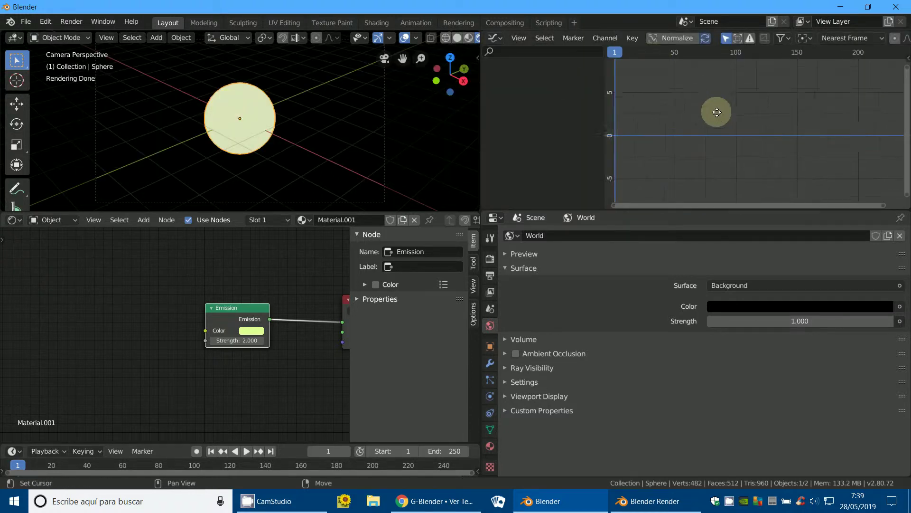
pyautogui.scroll(-3, 717, 112)
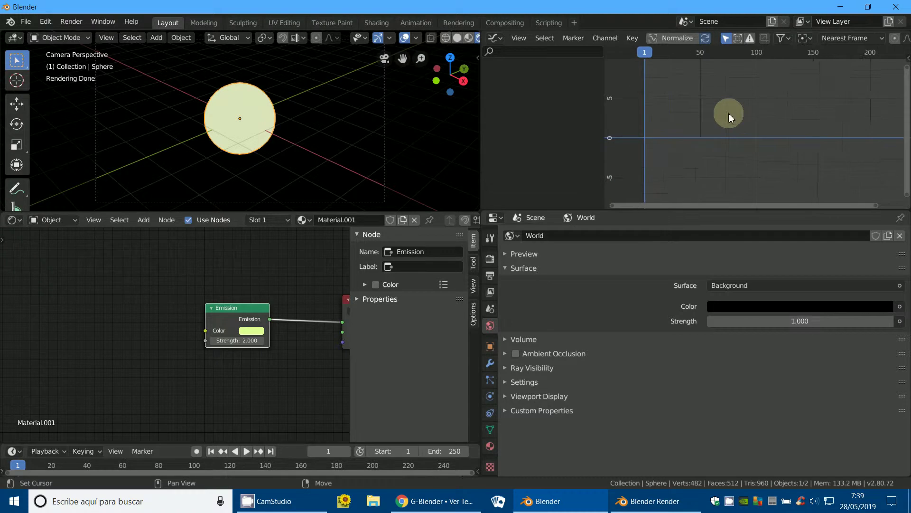
pyautogui.click(495, 38)
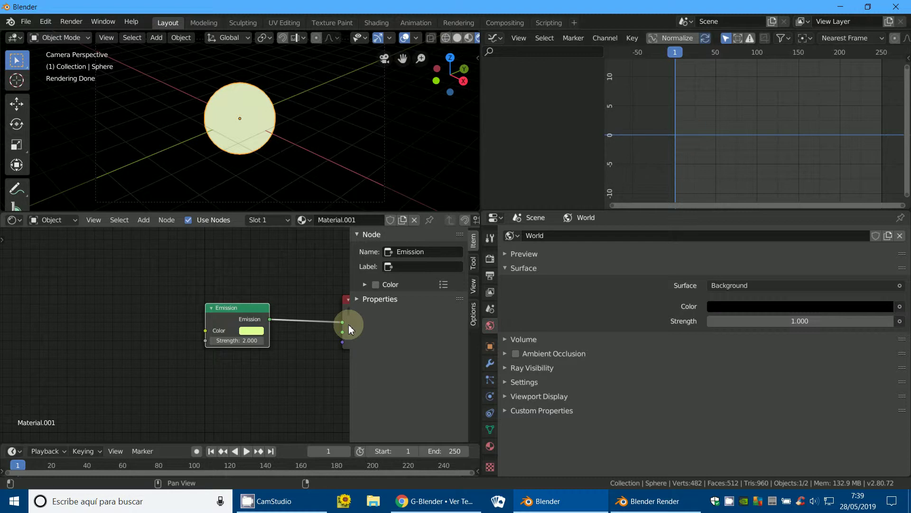
pyautogui.scroll(-1, 232, 375)
pyautogui.scroll(-1, 231, 375)
pyautogui.moveTo(325, 372)
pyautogui.mouseDown(button='middle')
pyautogui.moveTo(280, 382)
pyautogui.moveTo(244, 371)
pyautogui.mouseUp(button='middle')
pyautogui.press('n')
pyautogui.scroll(1, 332, 390)
pyautogui.scroll(1, 337, 393)
pyautogui.scroll(1, 244, 371)
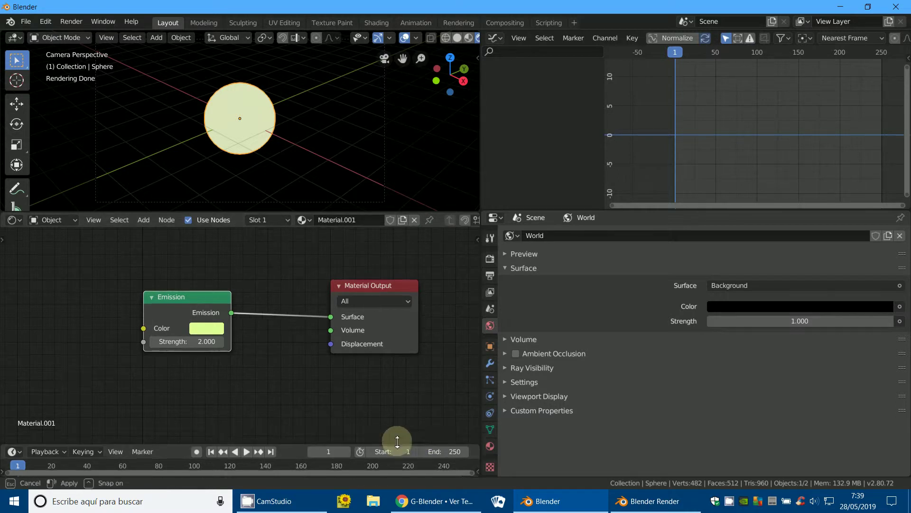
# Enlarge the timeline and set the end frame to 100
pyautogui.moveTo(397, 442); pyautogui.dragTo(401, 383)
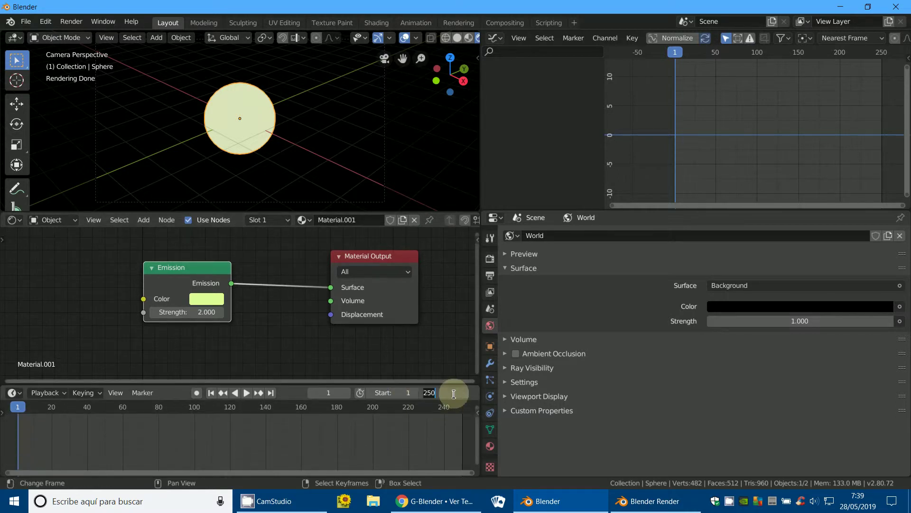
pyautogui.write('100')
pyautogui.press('Return')
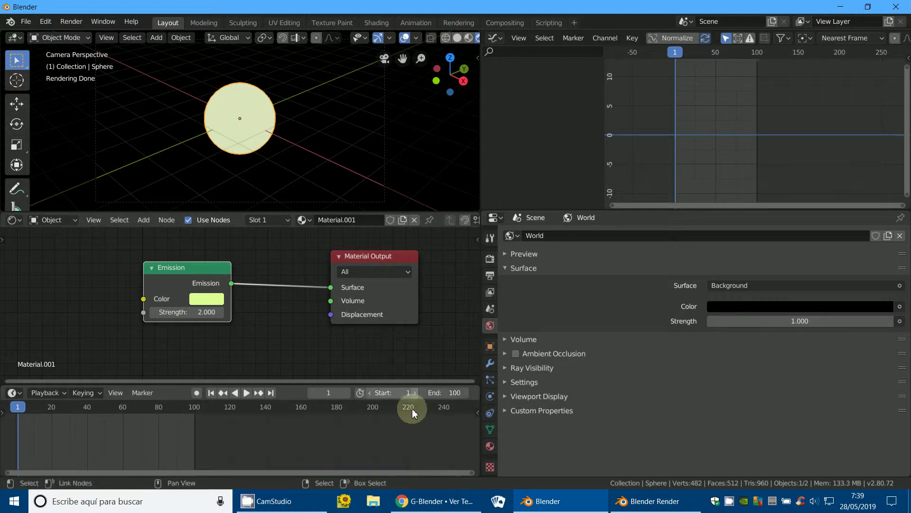
pyautogui.moveTo(287, 432); pyautogui.dragTo(438, 437, button='middle')
pyautogui.scroll(2, 436, 437)
pyautogui.scroll(2, 436, 437)
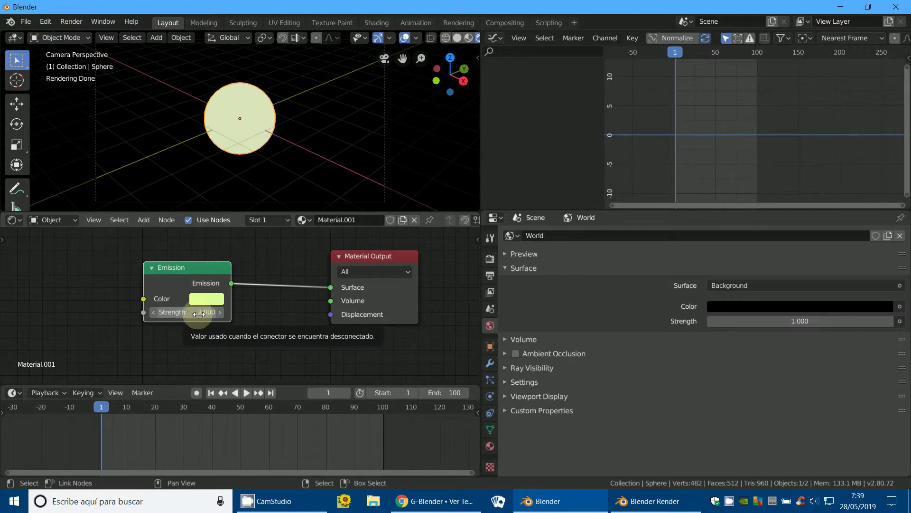
# Keyframe Emission Strength 2.000 at frame 1 and reveal its curve in the Graph Editor
pyautogui.press('i')
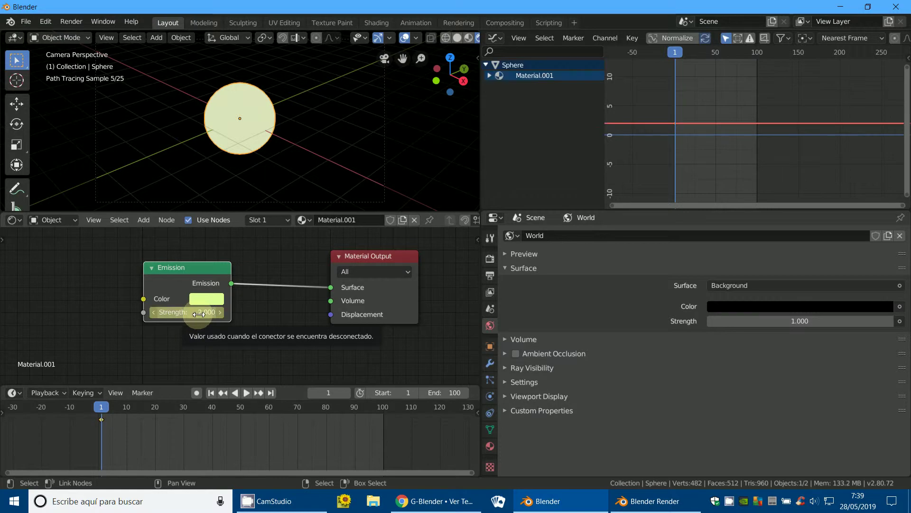
pyautogui.moveTo(698, 114)
pyautogui.mouseDown(button='middle')
pyautogui.moveTo(685, 151)
pyautogui.moveTo(703, 143)
pyautogui.mouseUp(button='middle')
pyautogui.click(490, 76)
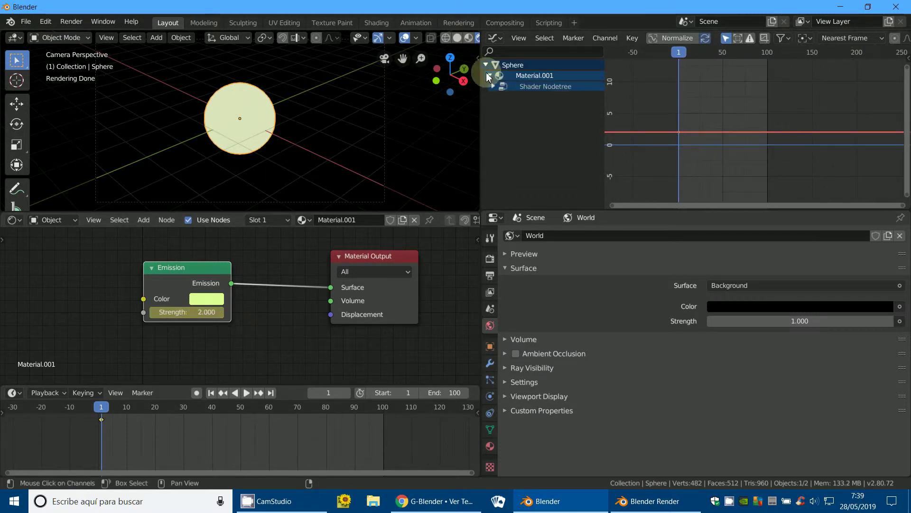
pyautogui.click(496, 87)
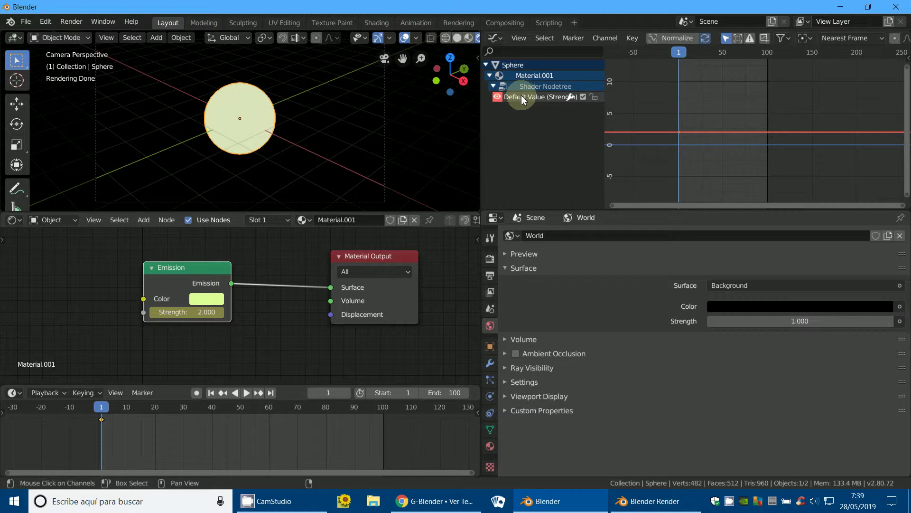
pyautogui.scroll(2, 626, 138)
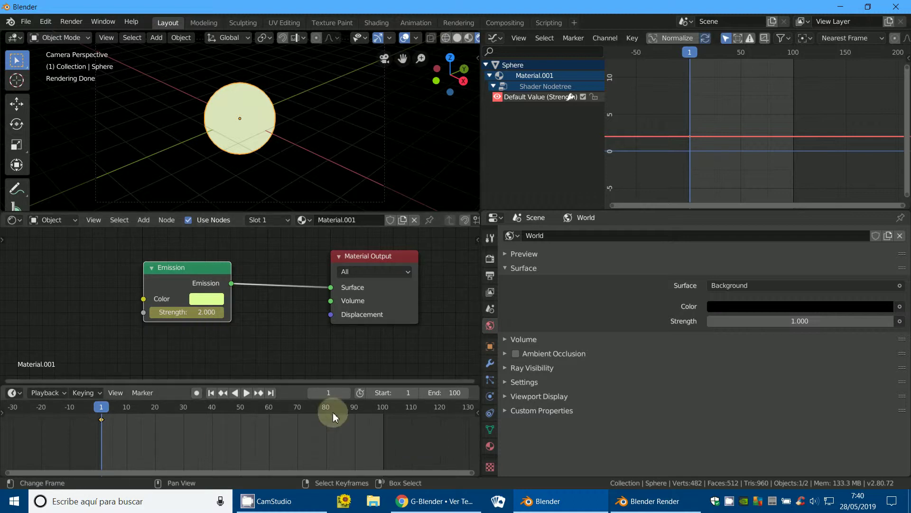
# Keyframe Emission Strength at 0 on frame 3
pyautogui.click(347, 393)
pyautogui.click(347, 392)
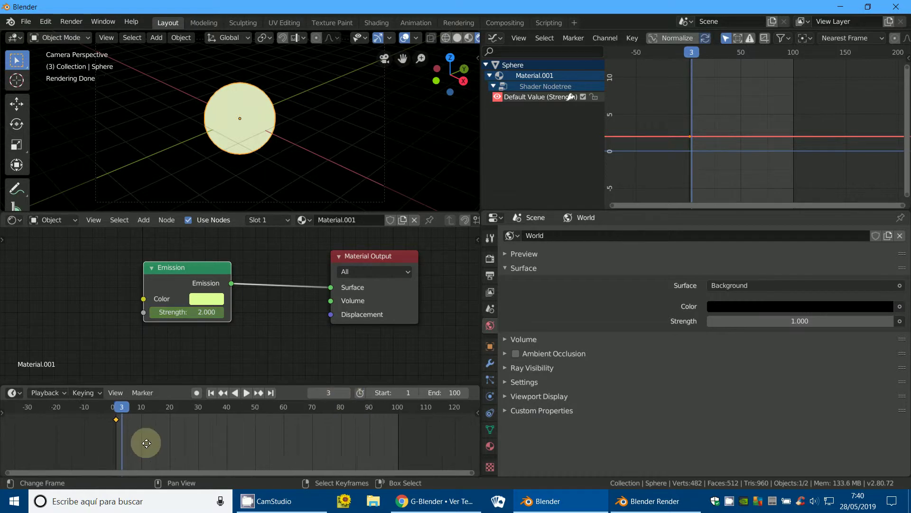
pyautogui.scroll(4, 151, 441)
pyautogui.scroll(-1, 229, 434)
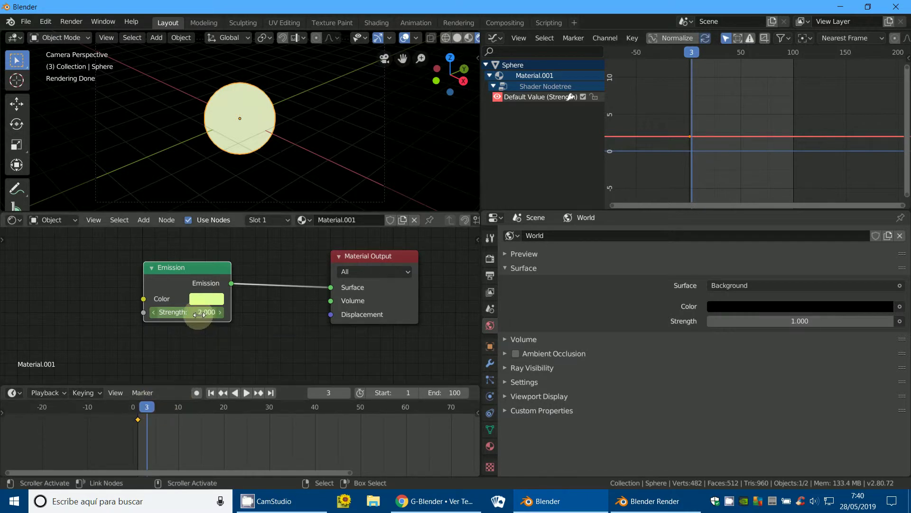
pyautogui.moveTo(199, 314); pyautogui.dragTo(204, 315)
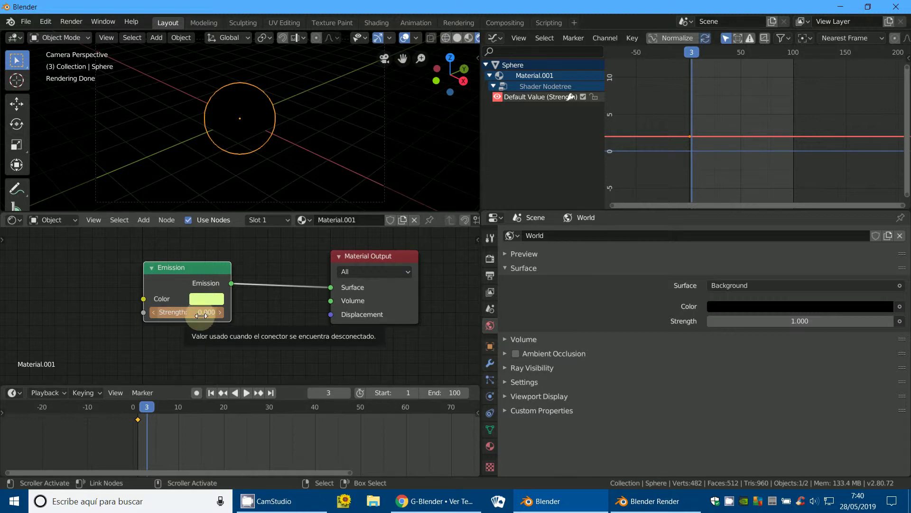
pyautogui.press('i')
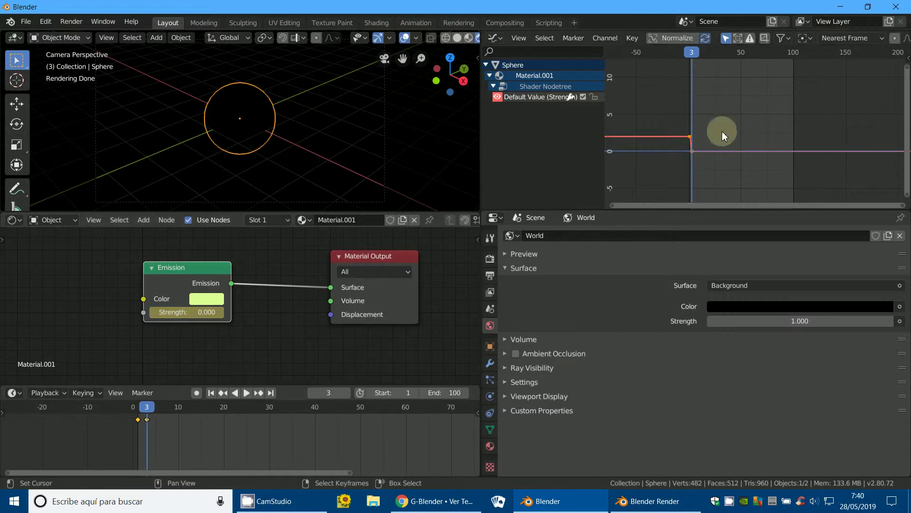
# Move to frame 5 and set Emission Strength back to 2
pyautogui.scroll(2, 720, 136)
pyautogui.scroll(1, 714, 142)
pyautogui.scroll(1, 748, 127)
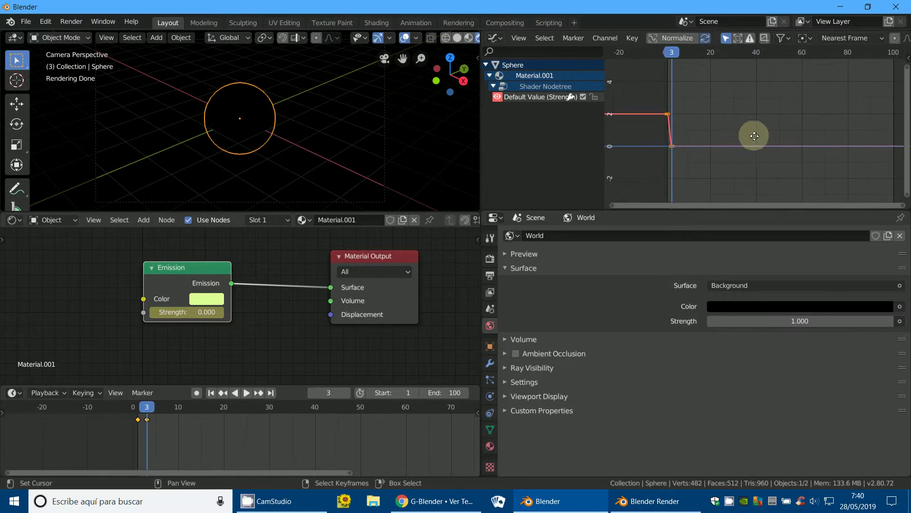
pyautogui.click(675, 113)
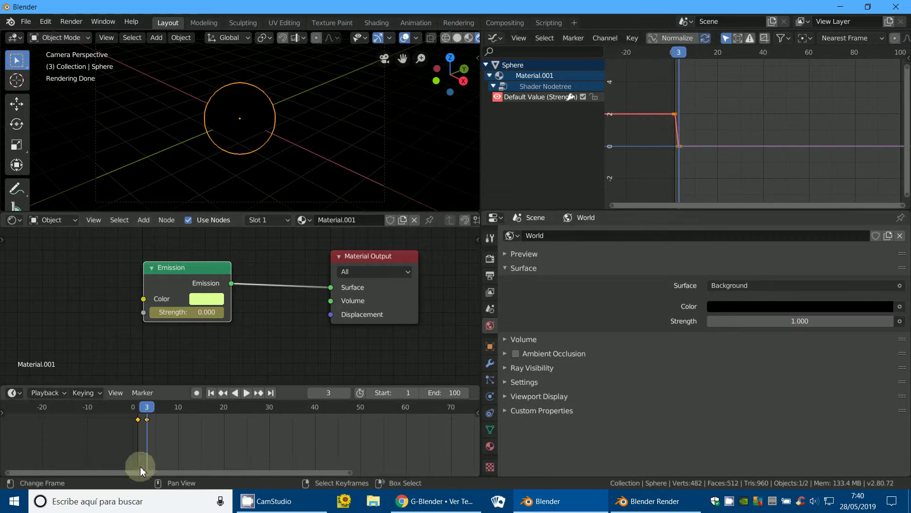
pyautogui.click(347, 392)
pyautogui.click(347, 393)
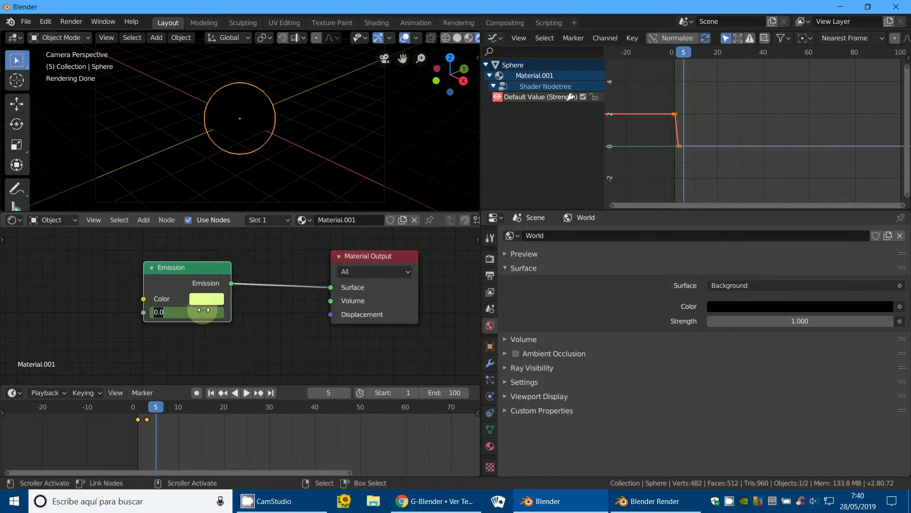
pyautogui.write('2')
pyautogui.press('Return')
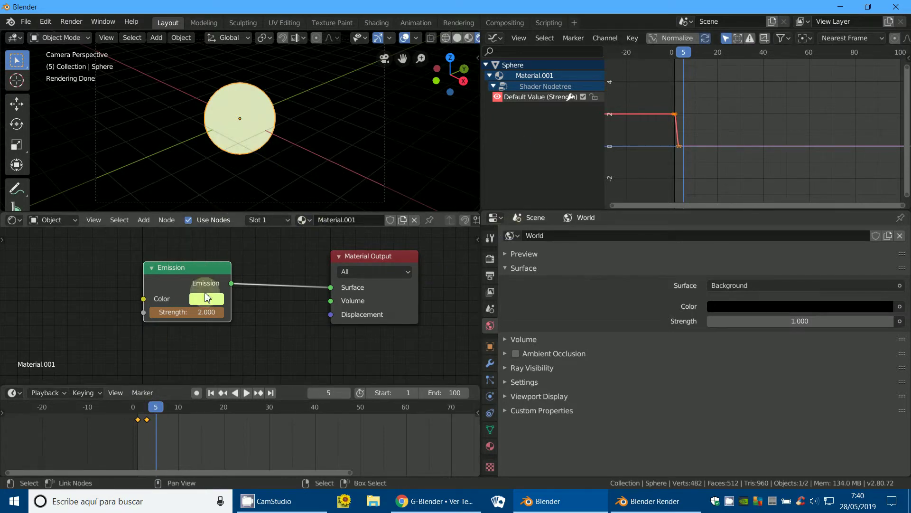
# Keyframe Strength 2.000 at frame 5 and set the active keyframe's interpolation to Linear
pyautogui.press('i')
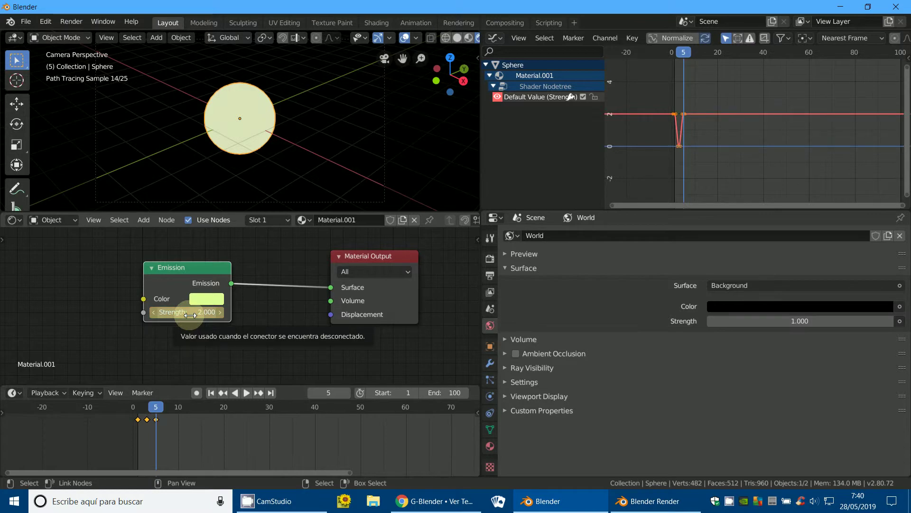
pyautogui.scroll(2, 773, 143)
pyautogui.scroll(2, 775, 145)
pyautogui.scroll(1, 764, 145)
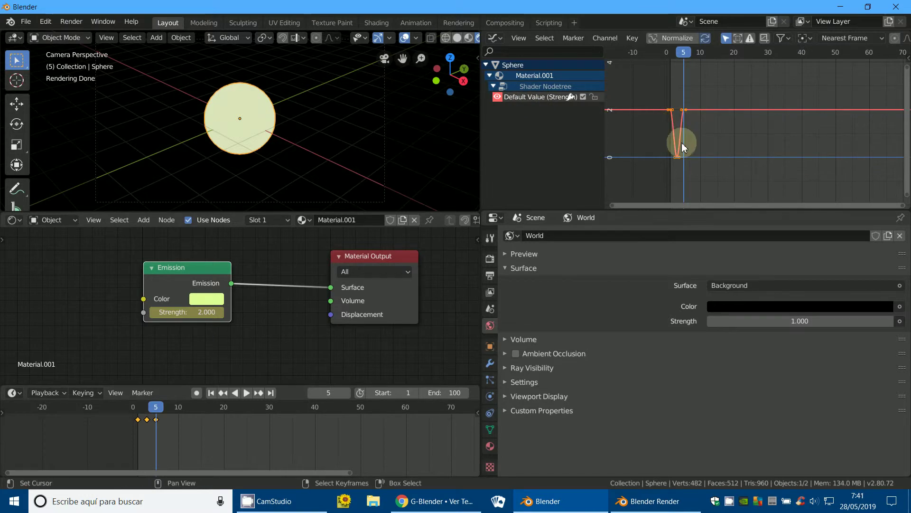
pyautogui.press('n')
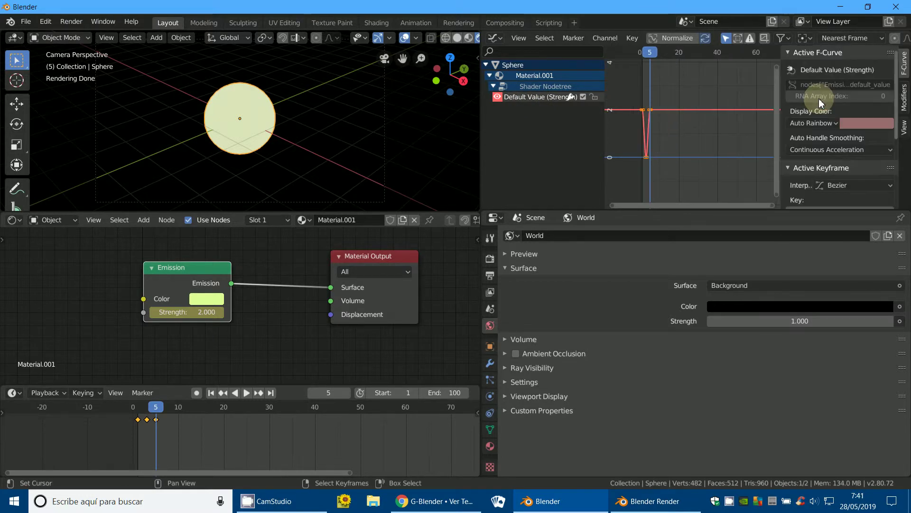
pyautogui.click(786, 53)
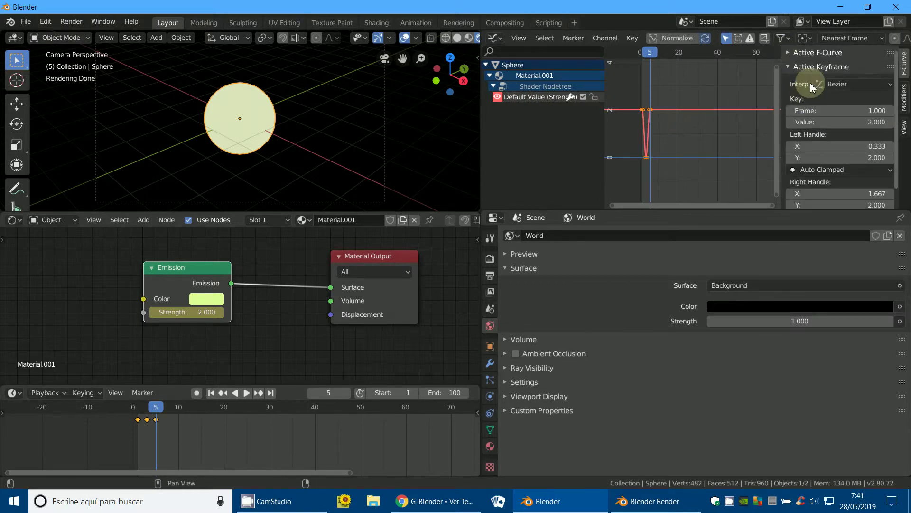
pyautogui.click(797, 68)
pyautogui.click(789, 68)
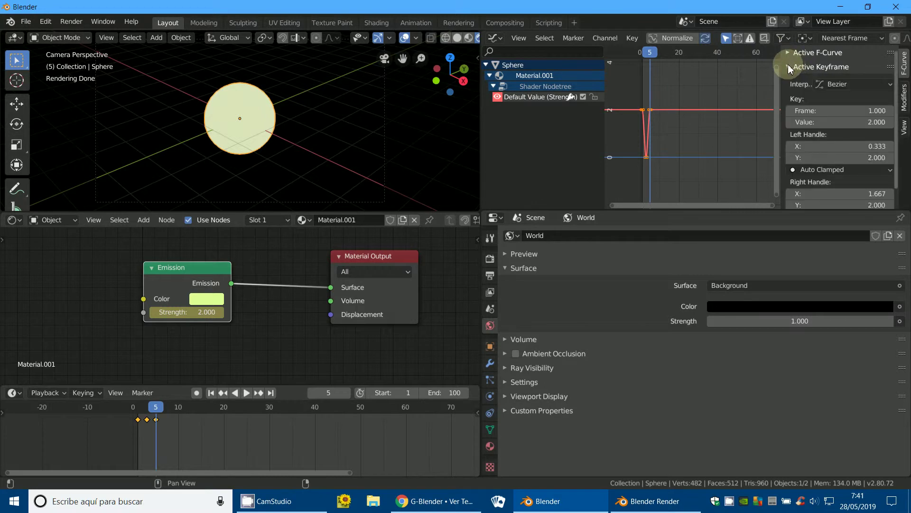
pyautogui.scroll(-1, 798, 106)
pyautogui.scroll(1, 799, 106)
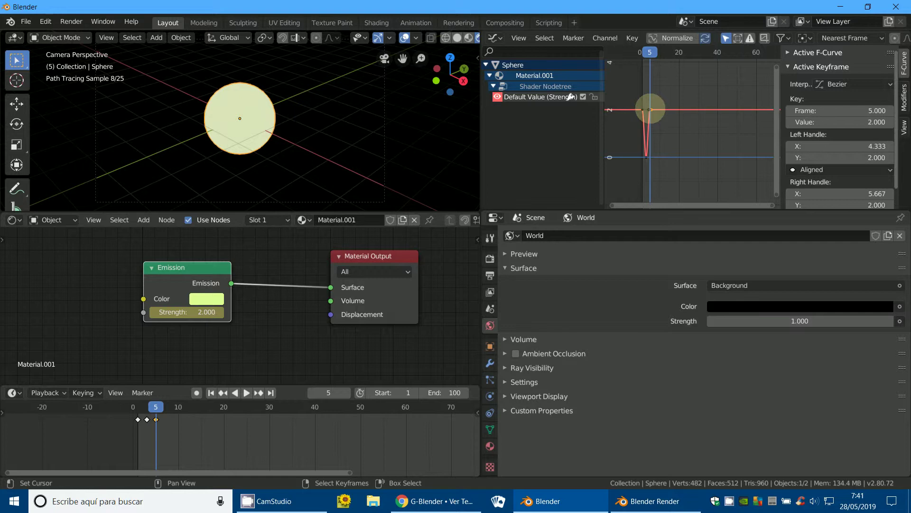
pyautogui.click(854, 86)
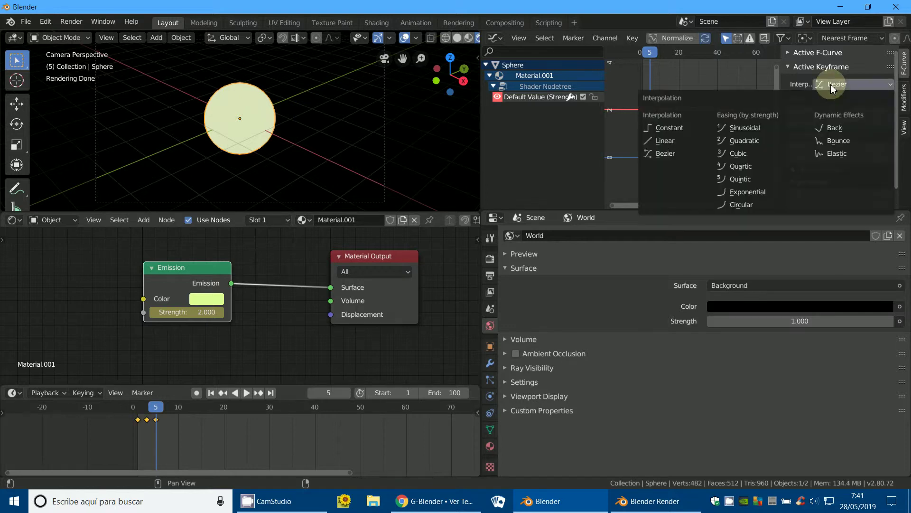
pyautogui.click(668, 141)
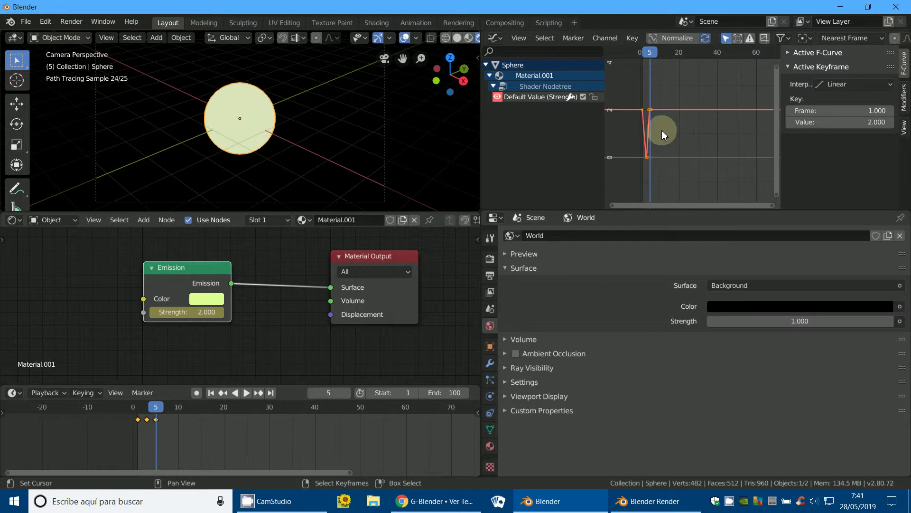
# Set the frame 5 keyframe's interpolation to Linear
pyautogui.scroll(1, 661, 130)
pyautogui.moveTo(662, 131); pyautogui.dragTo(708, 130, button='middle')
pyautogui.click(689, 104)
pyautogui.press('g')
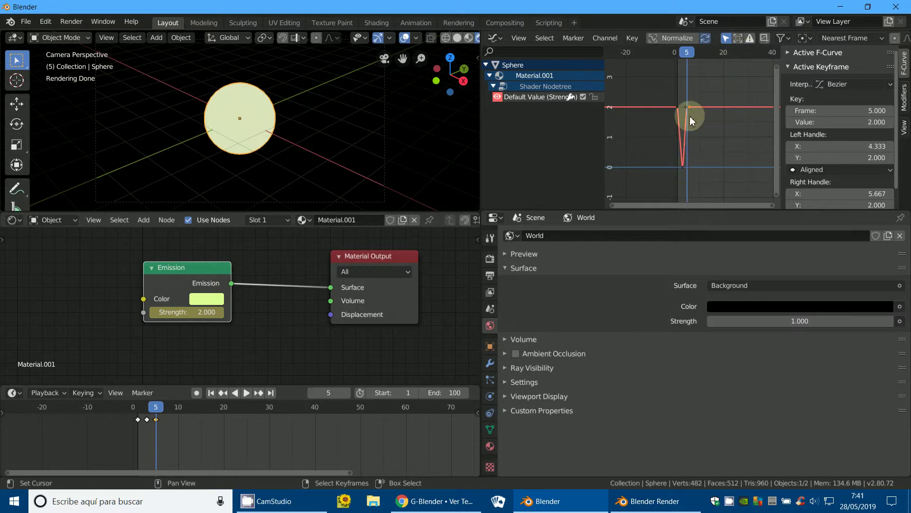
pyautogui.scroll(3, 690, 116)
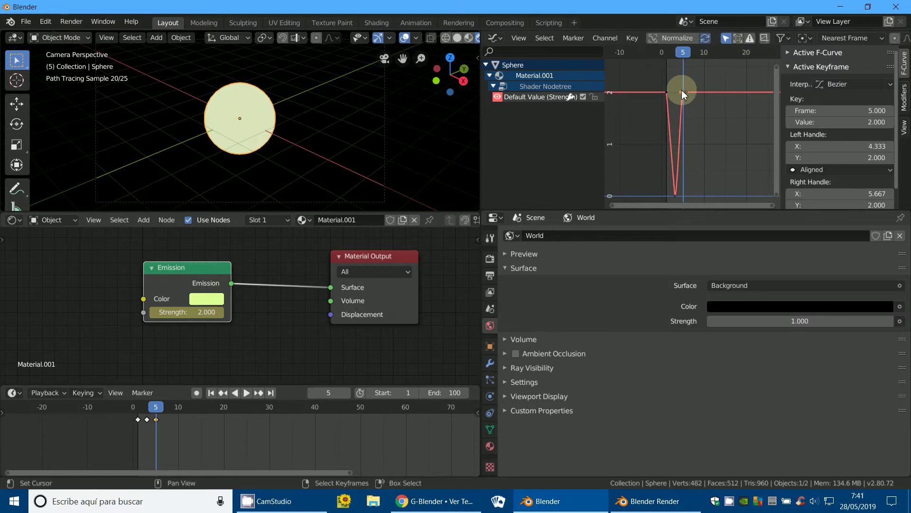
pyautogui.click(826, 84)
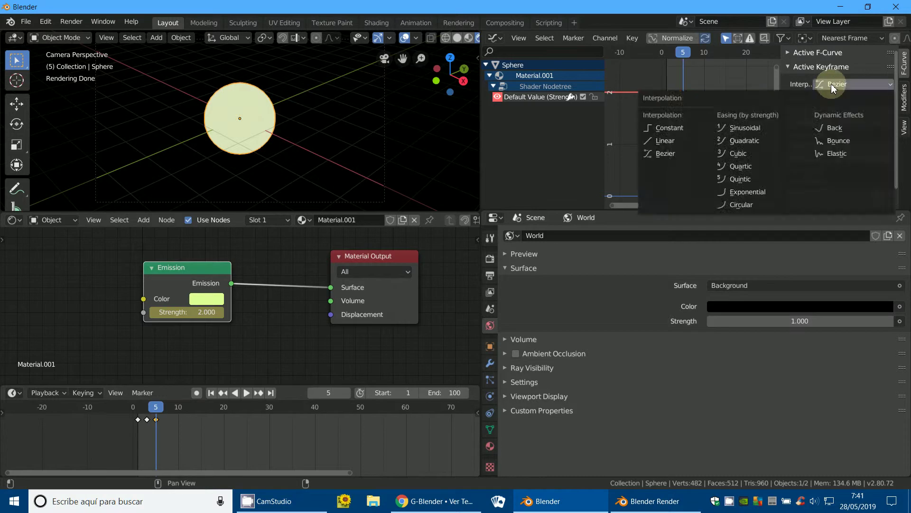
pyautogui.click(671, 141)
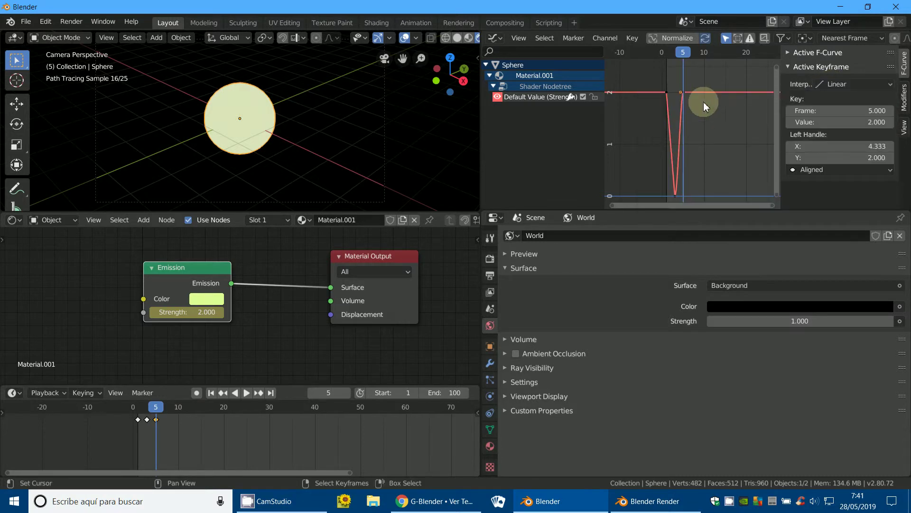
# Set the frame 3 zero keyframe to Linear and check the frame 1 and 5 keyframes
pyautogui.click(670, 192)
pyautogui.click(887, 84)
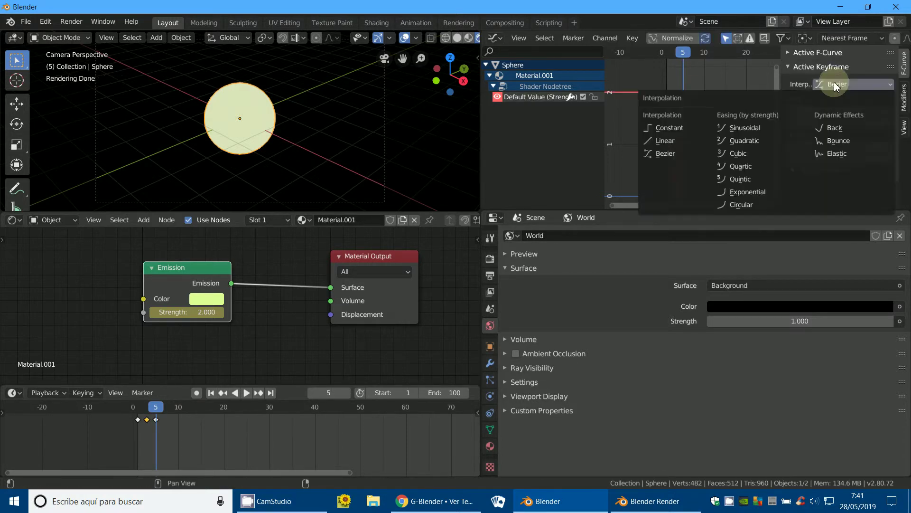
pyautogui.click(670, 141)
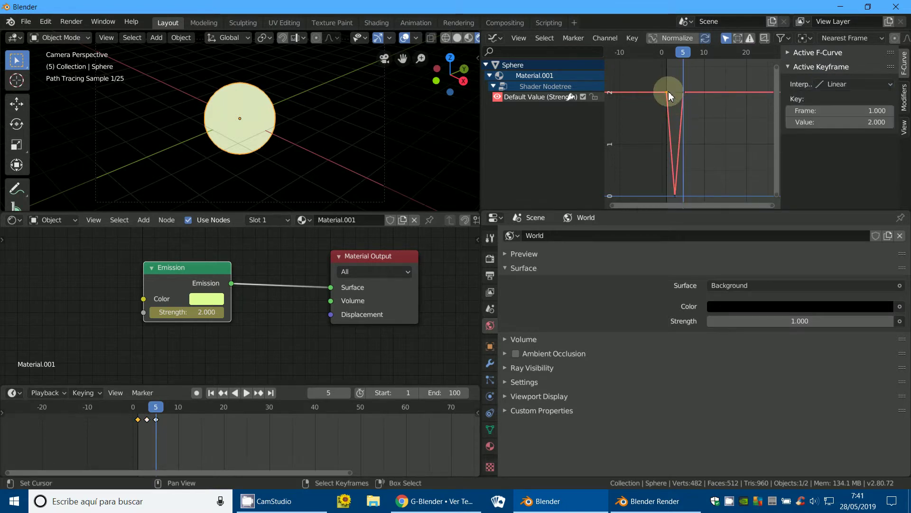
pyautogui.click(667, 93)
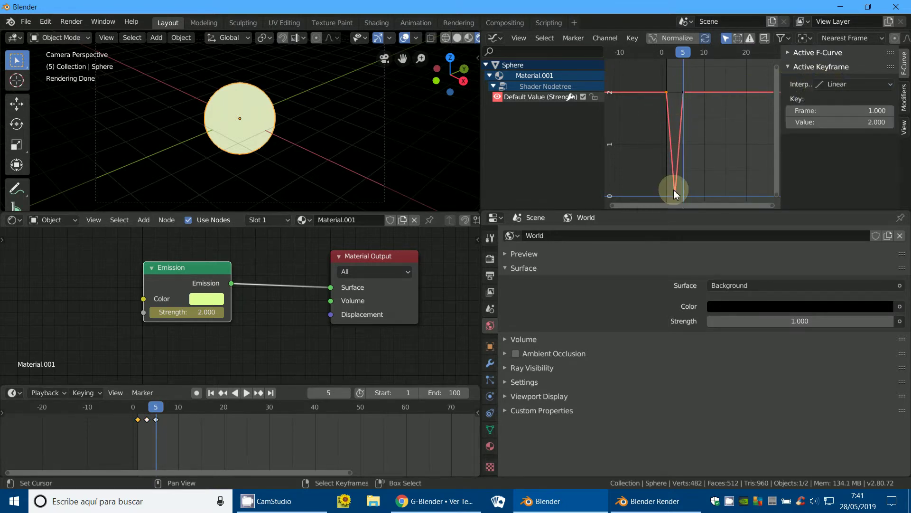
pyautogui.click(680, 170)
pyautogui.click(672, 98)
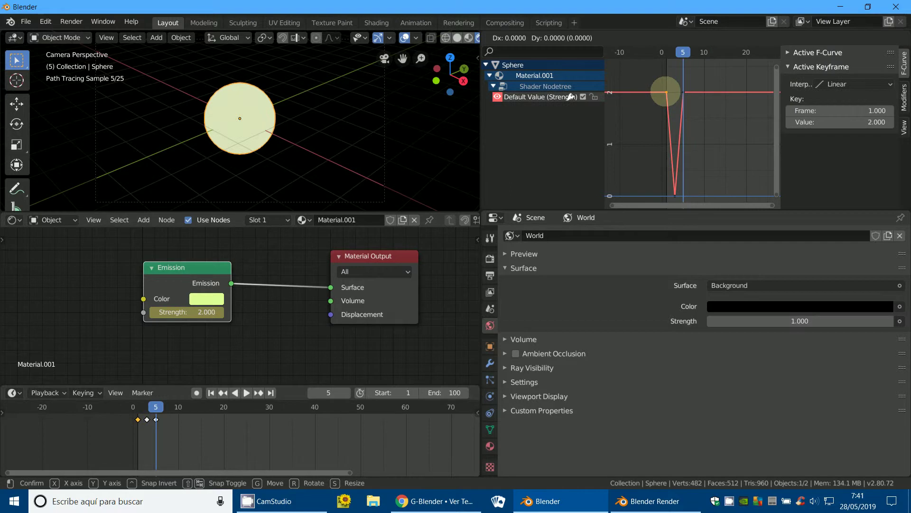
pyautogui.click(684, 92)
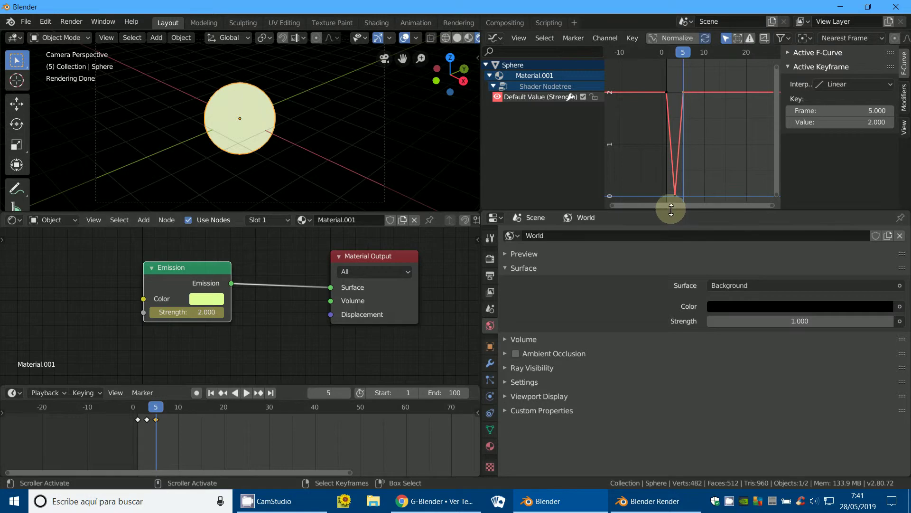
# Make the Graph Editor taller and wider, shifting the node editor view up
pyautogui.moveTo(672, 211); pyautogui.dragTo(664, 343)
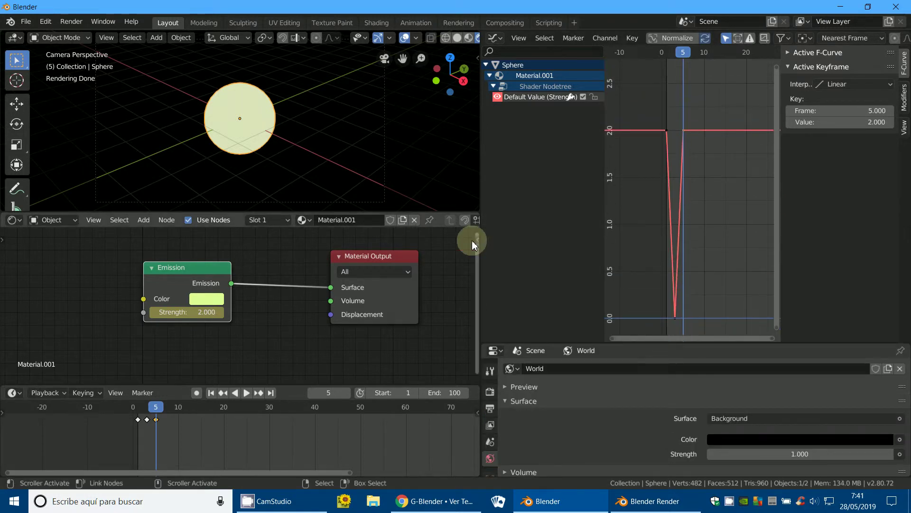
pyautogui.moveTo(477, 264); pyautogui.dragTo(477, 278)
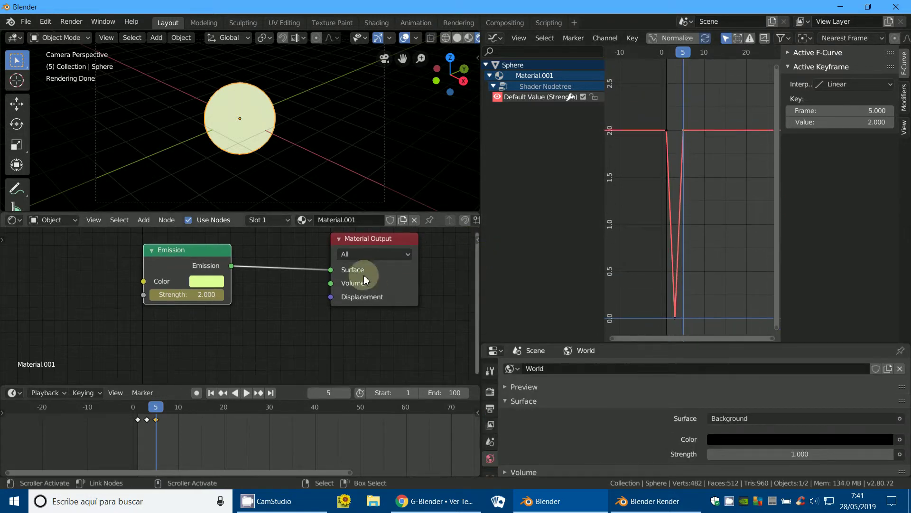
pyautogui.moveTo(479, 185); pyautogui.dragTo(356, 190)
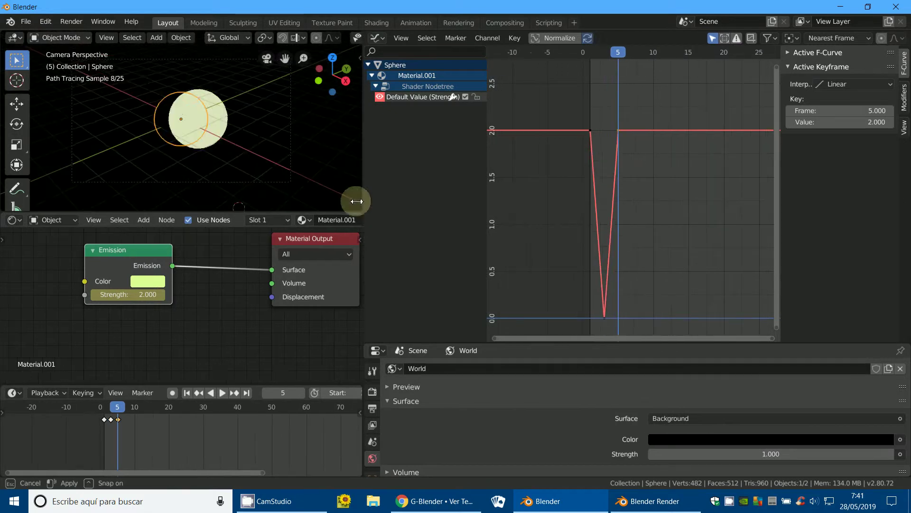
# Show the Render properties and enlarge them to reveal Cycles Sampling (50 render, 25 viewport)
pyautogui.click(364, 391)
pyautogui.scroll(-5, 570, 401)
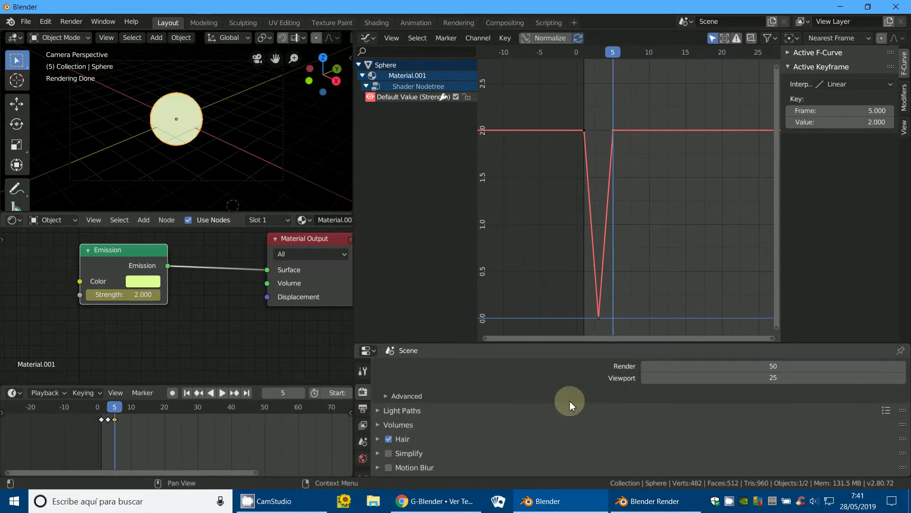
pyautogui.scroll(-2, 569, 401)
pyautogui.scroll(3, 569, 400)
pyautogui.scroll(1, 575, 403)
pyautogui.scroll(3, 575, 403)
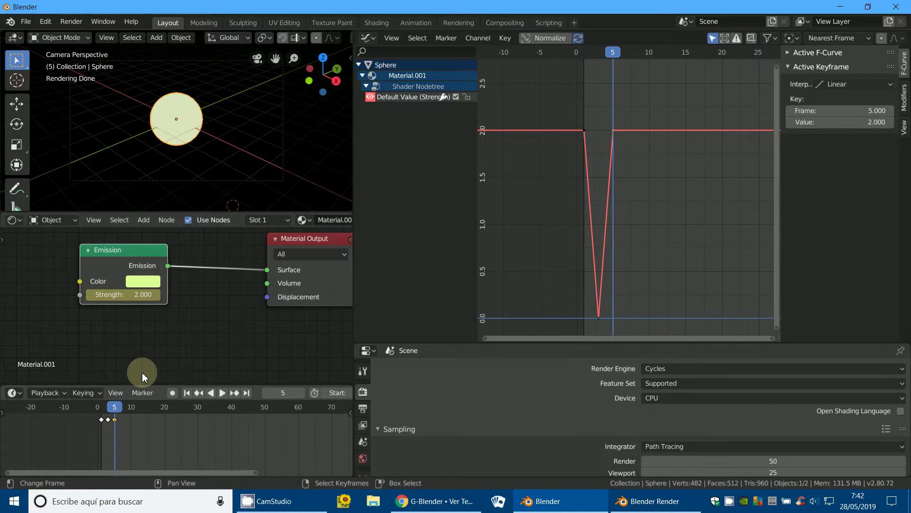
pyautogui.scroll(-5, 593, 389)
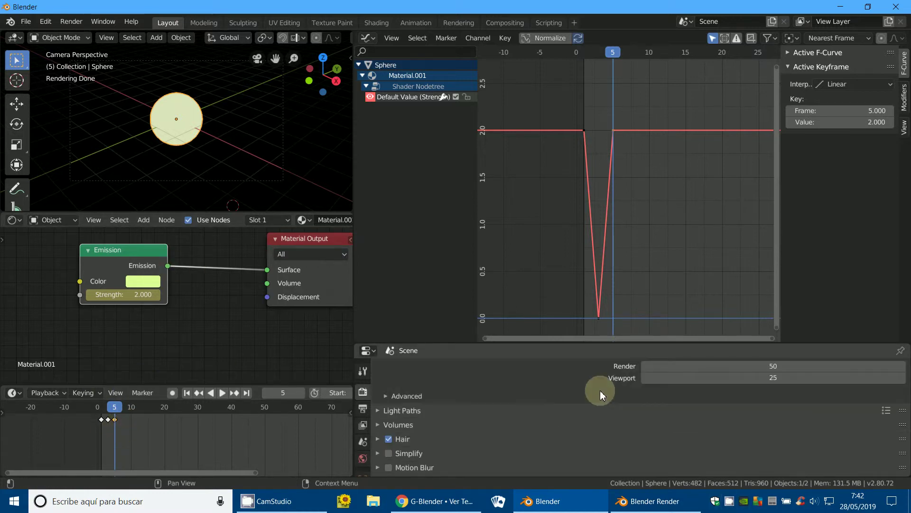
pyautogui.scroll(1, 596, 386)
pyautogui.scroll(1, 600, 392)
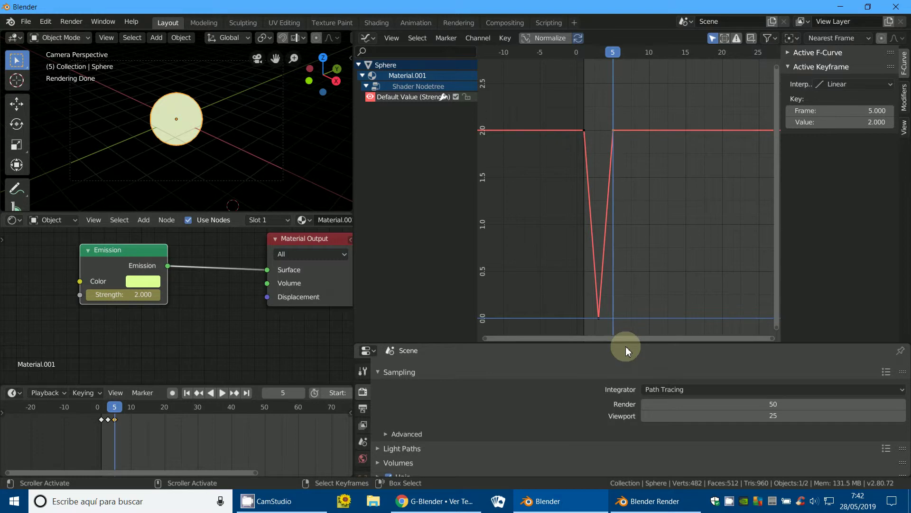
pyautogui.moveTo(625, 344)
pyautogui.mouseDown()
pyautogui.moveTo(647, 179)
pyautogui.moveTo(631, 156)
pyautogui.mouseUp()
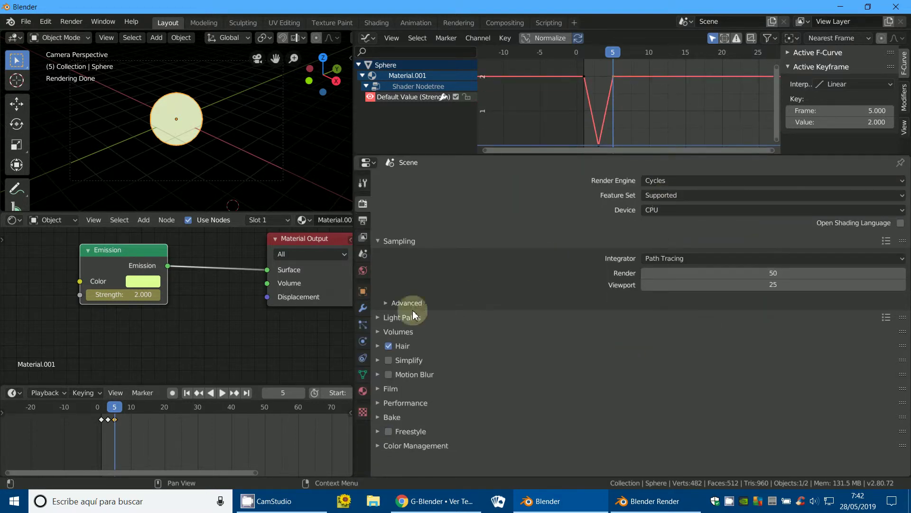
# Review the 1920×1080, 70% Output settings, then enlarge the Graph Editor for the Strength dip
pyautogui.click(363, 220)
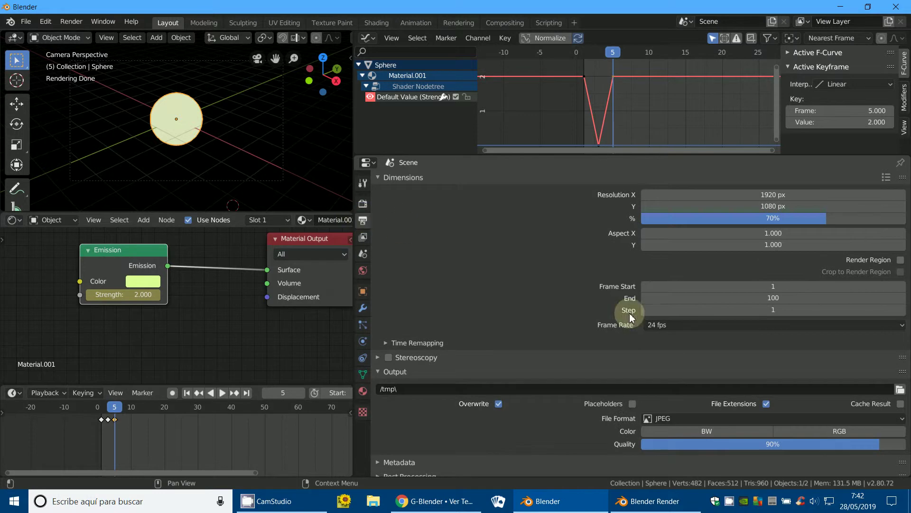
pyautogui.scroll(-1, 851, 435)
pyautogui.scroll(1, 850, 434)
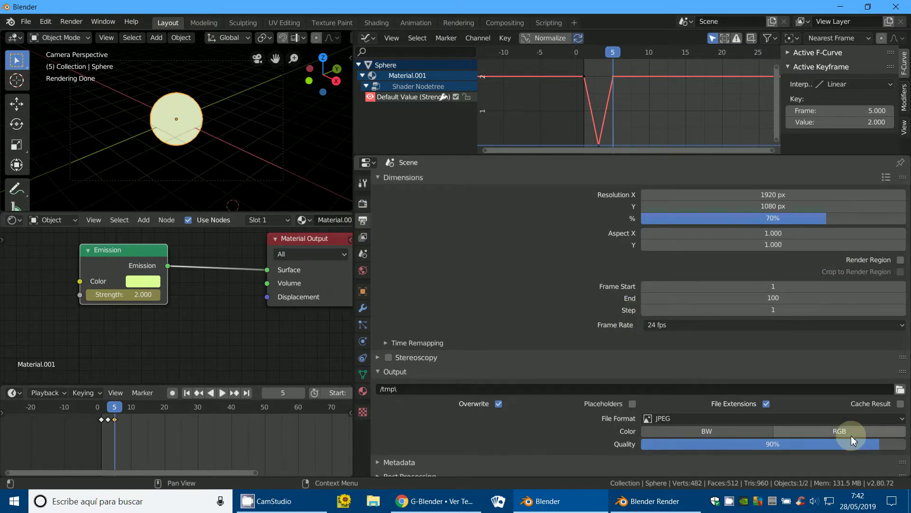
pyautogui.scroll(-1, 826, 332)
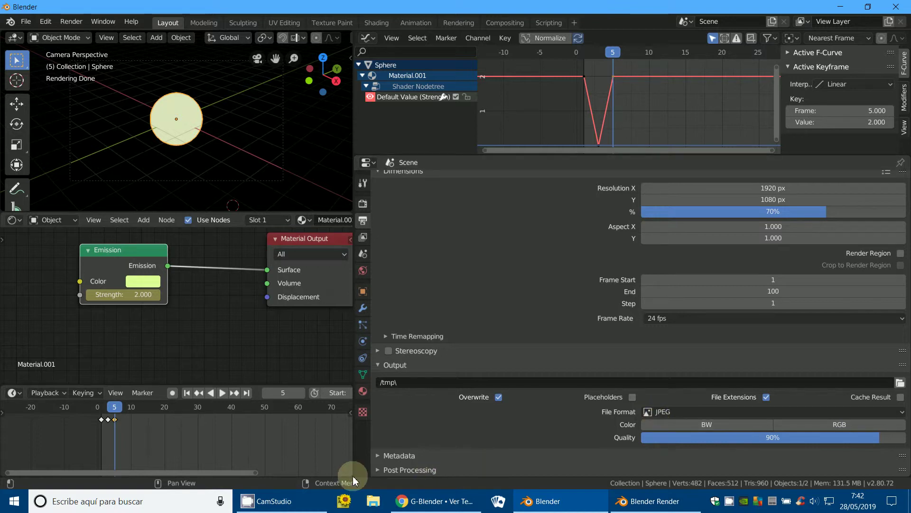
pyautogui.scroll(1, 445, 418)
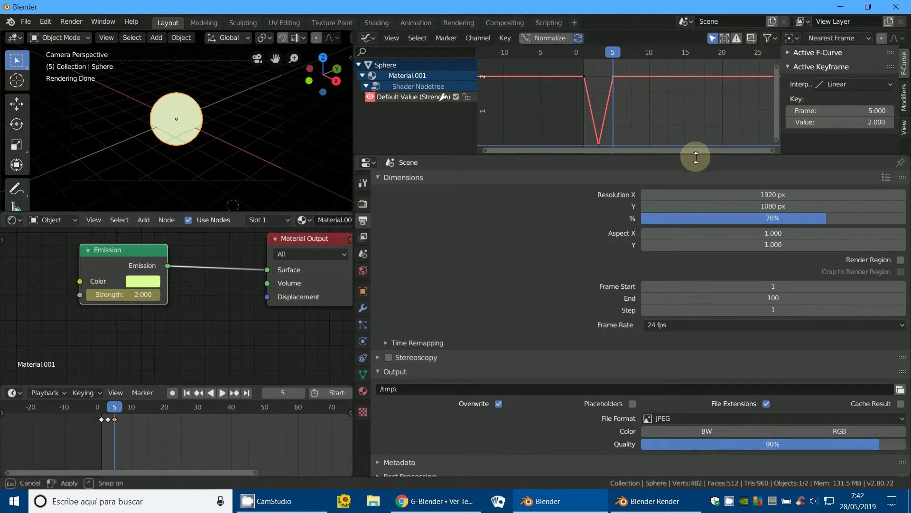
pyautogui.moveTo(693, 156); pyautogui.dragTo(693, 341)
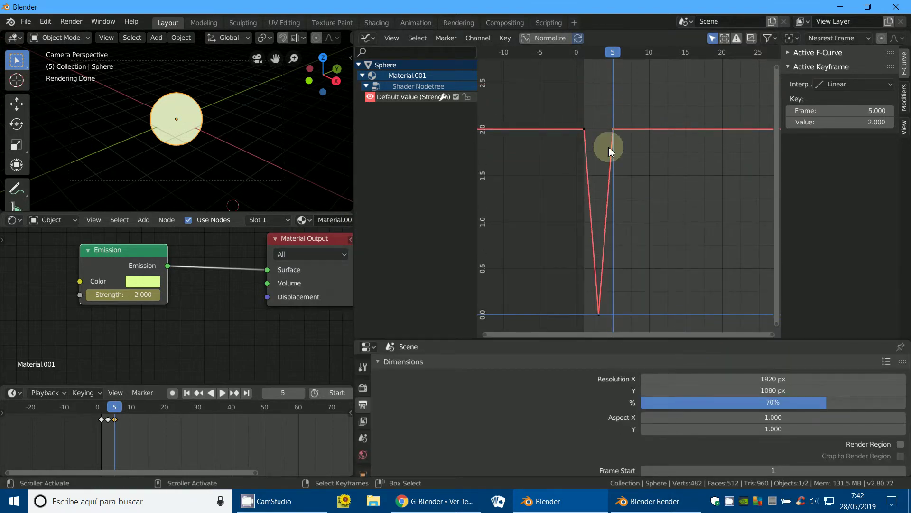
pyautogui.click(588, 129)
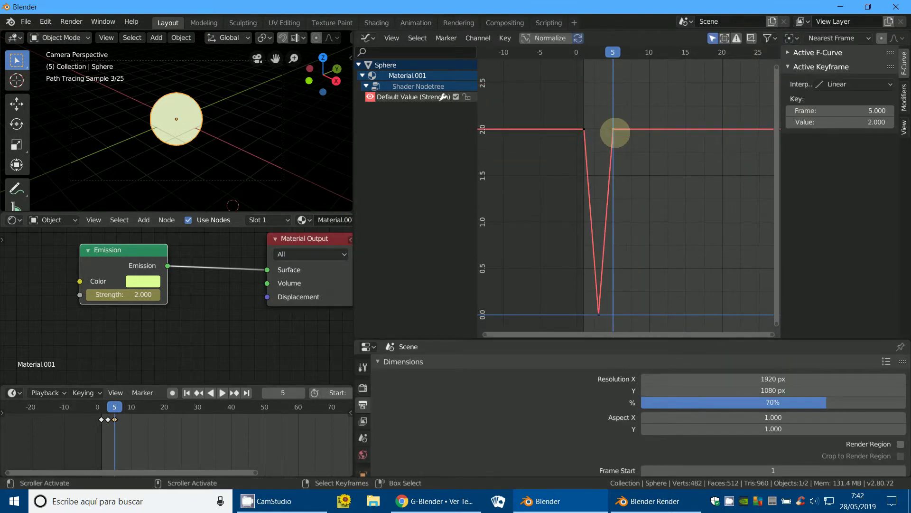
# Make the Strength curve cyclic via Channel > Extrapolation Mode > Make Cyclic (F-Modifier)
pyautogui.click(478, 38)
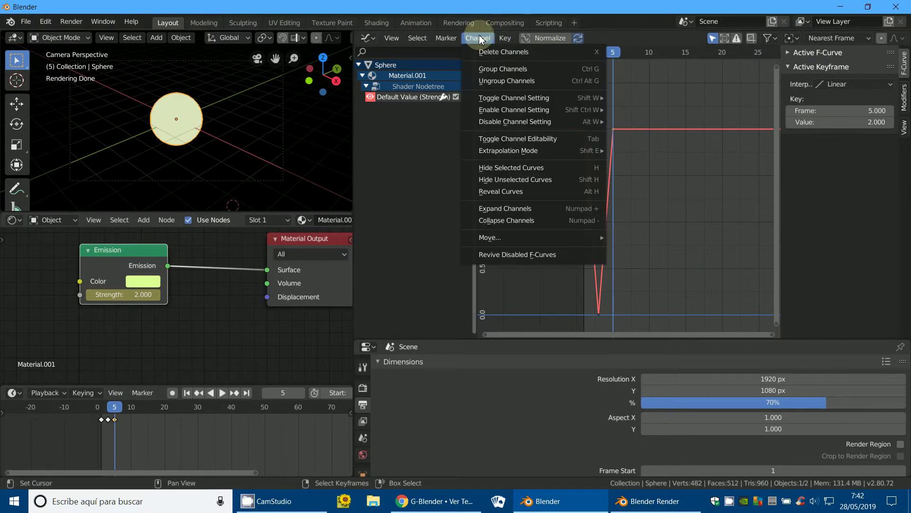
pyautogui.moveTo(509, 150)
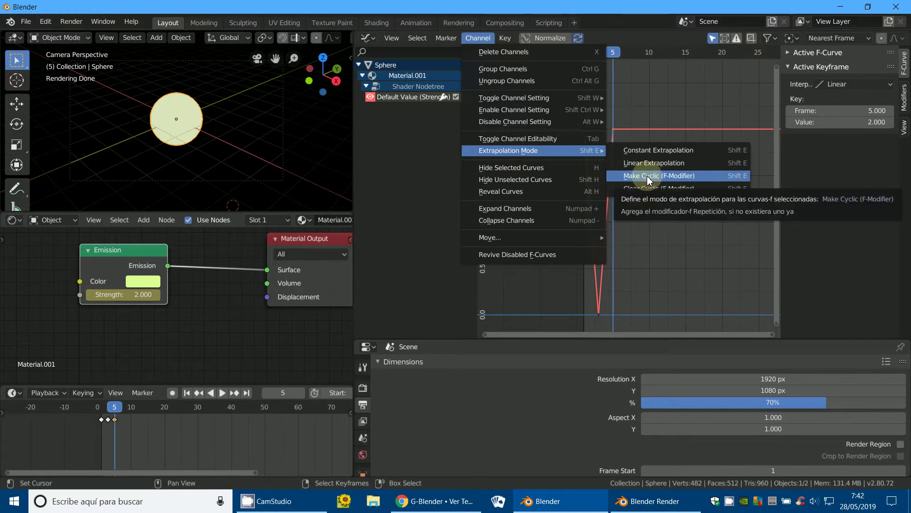
pyautogui.click(649, 180)
pyautogui.click(904, 98)
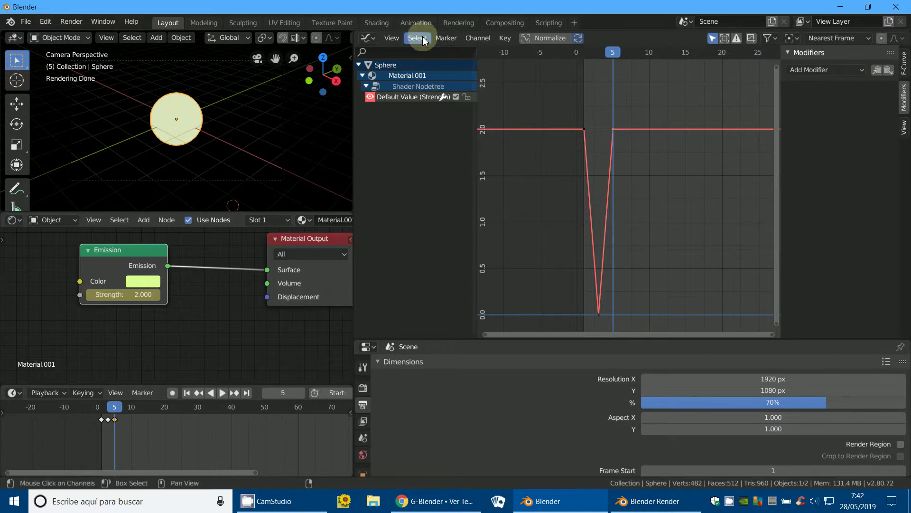
# Confirm the Cycles modifier on the Strength curve in the sidebar and enlarge Properties again
pyautogui.click(476, 38)
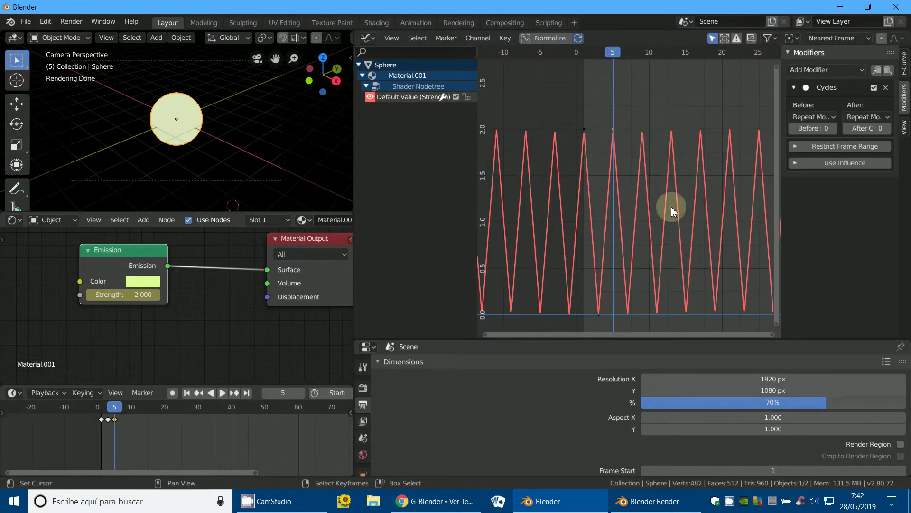
pyautogui.scroll(-2, 717, 269)
pyautogui.scroll(-2, 715, 265)
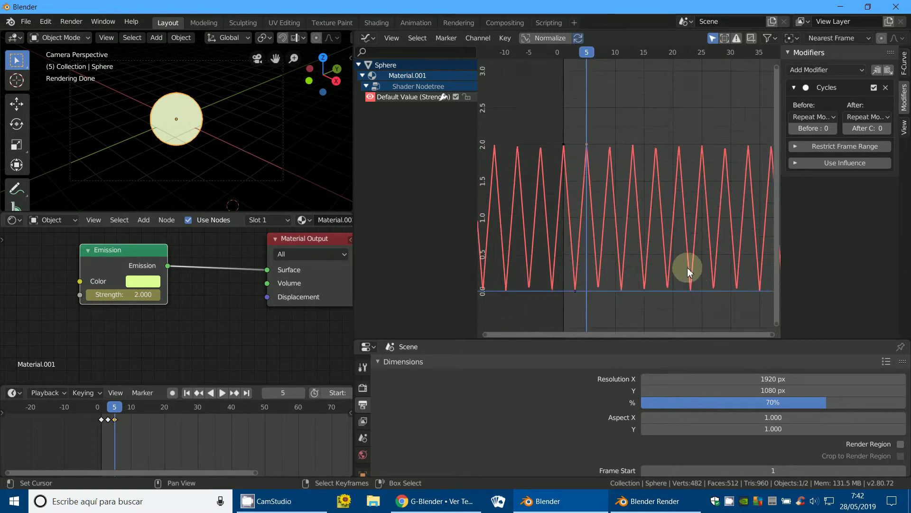
pyautogui.scroll(-1, 689, 267)
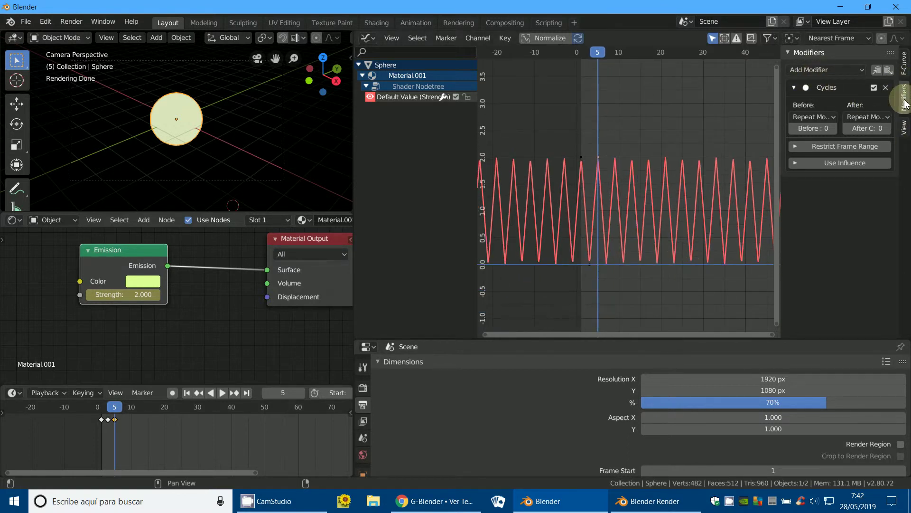
pyautogui.click(821, 70)
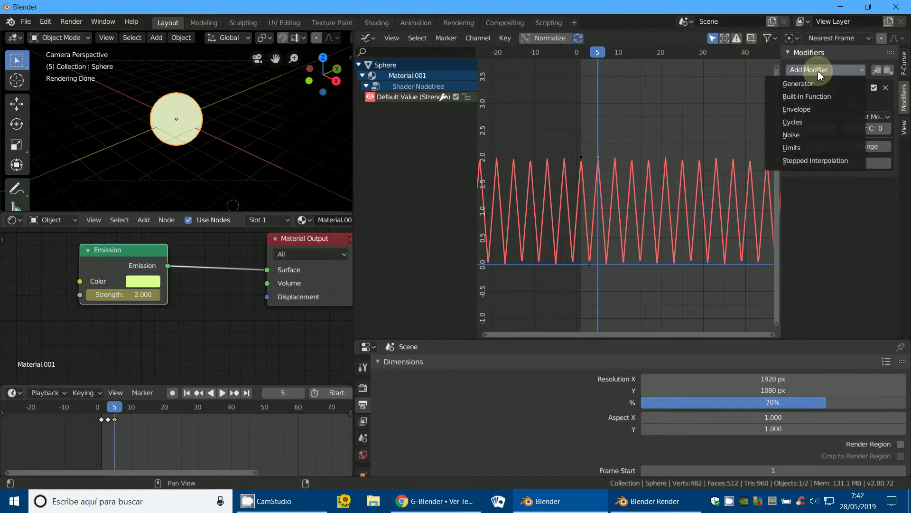
pyautogui.click(796, 124)
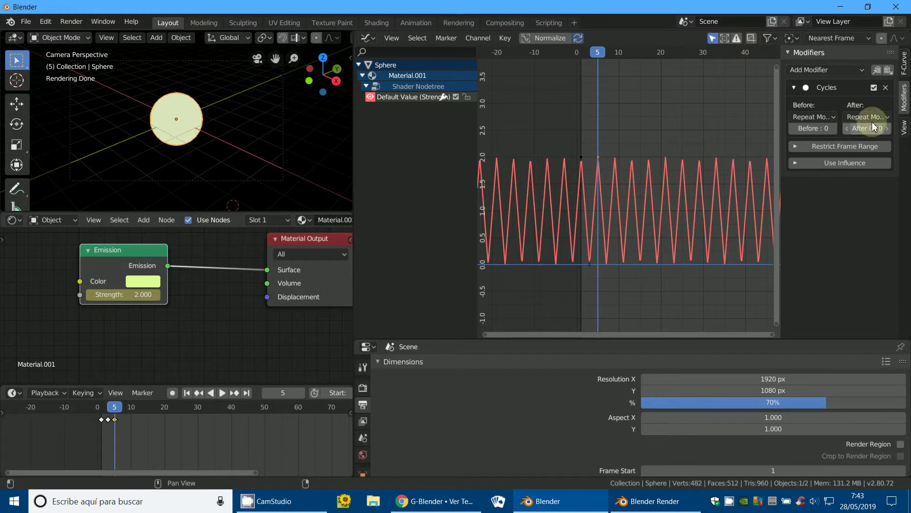
pyautogui.scroll(-2, 645, 236)
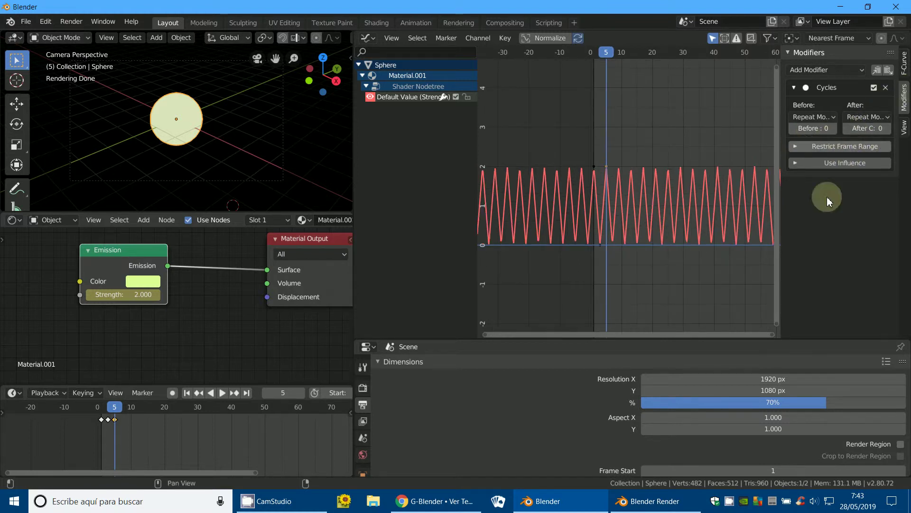
pyautogui.scroll(-1, 664, 254)
pyautogui.scroll(-1, 661, 260)
pyautogui.scroll(-1, 661, 260)
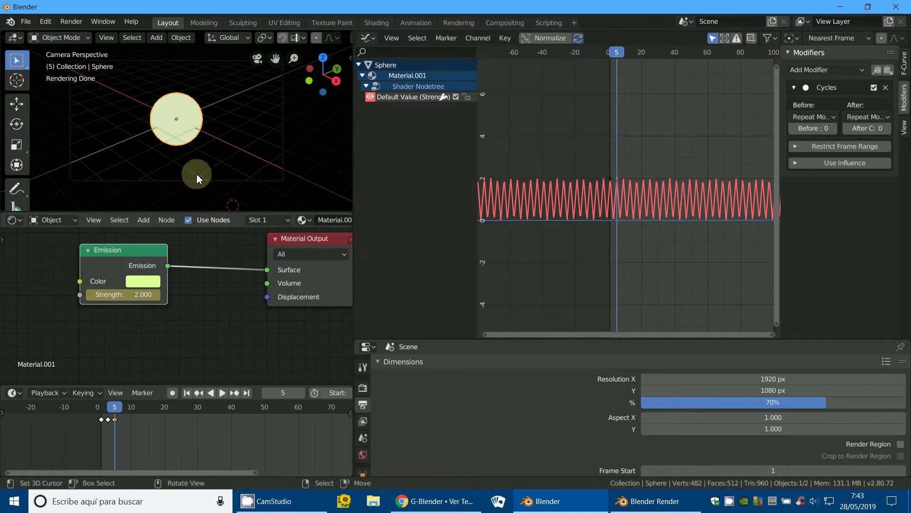
pyautogui.moveTo(464, 341); pyautogui.dragTo(492, 128)
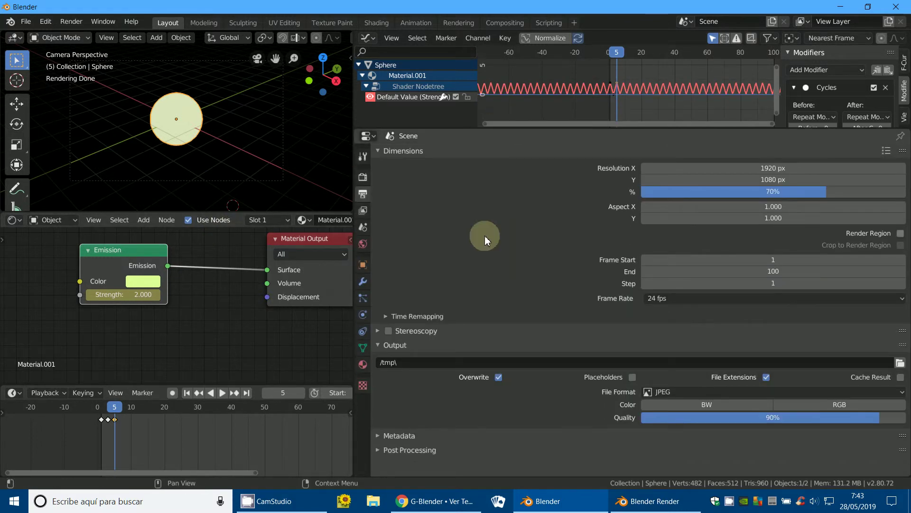
# Set the Cycles render device to GPU Compute
pyautogui.click(362, 179)
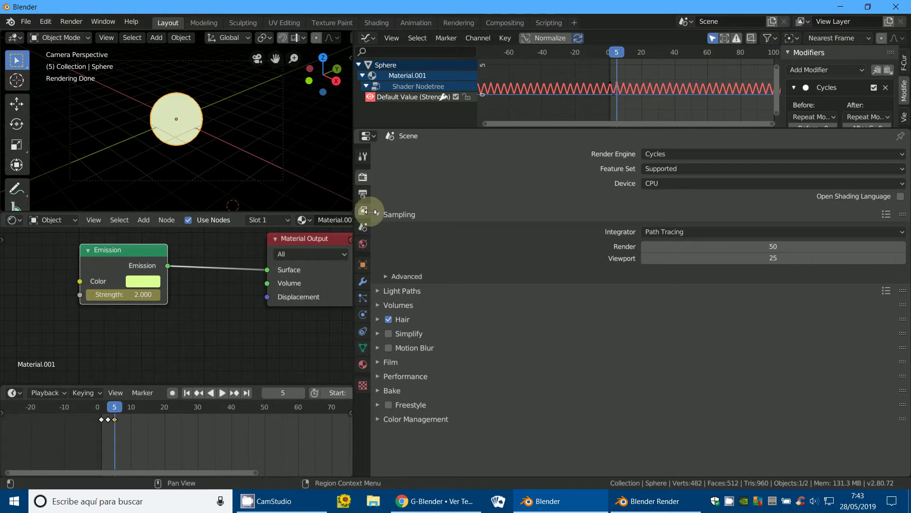
pyautogui.click(668, 182)
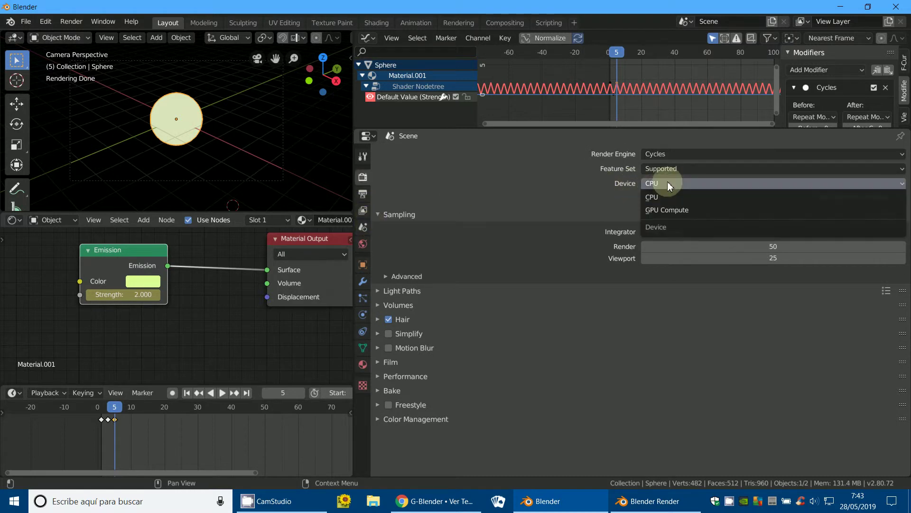
pyautogui.click(656, 211)
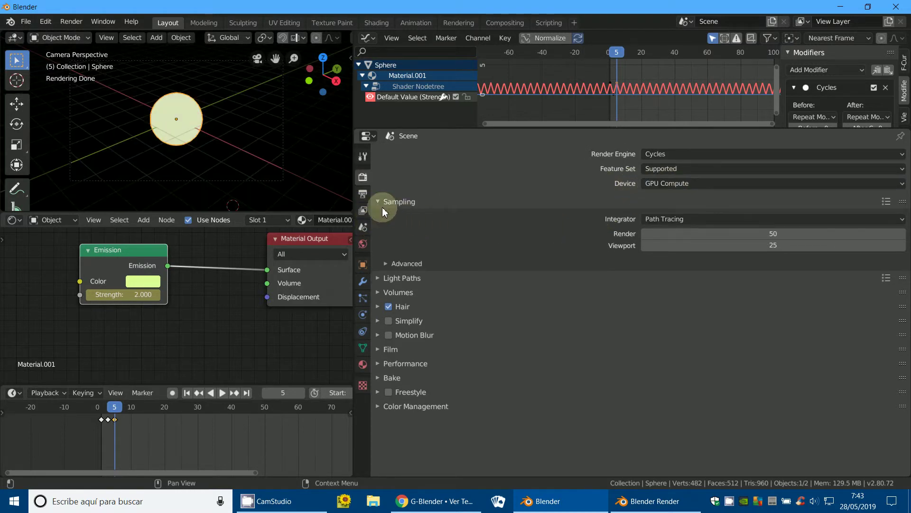
# Set the output file format to FFmpeg video
pyautogui.click(364, 195)
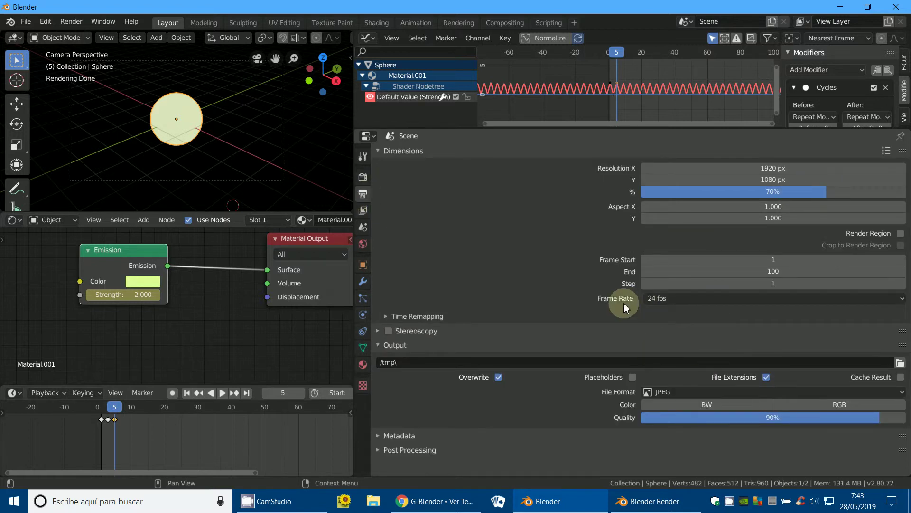
pyautogui.click(664, 302)
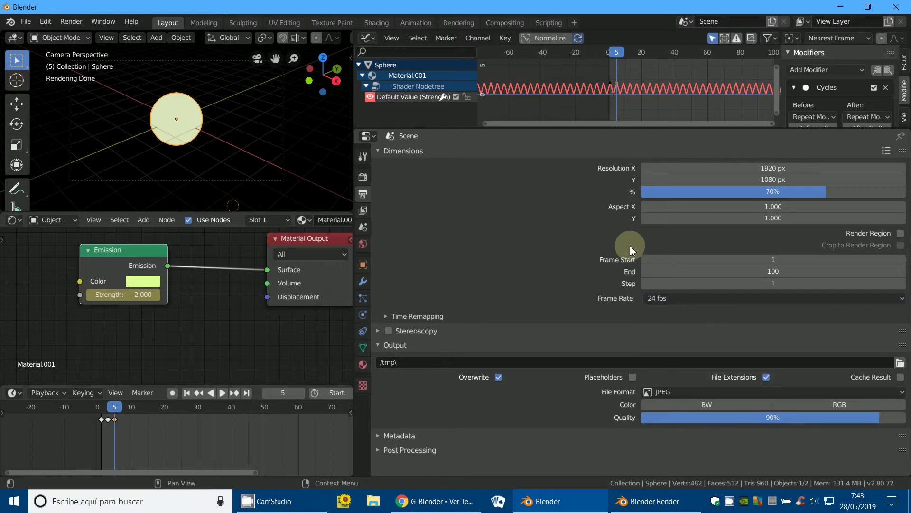
pyautogui.click(662, 391)
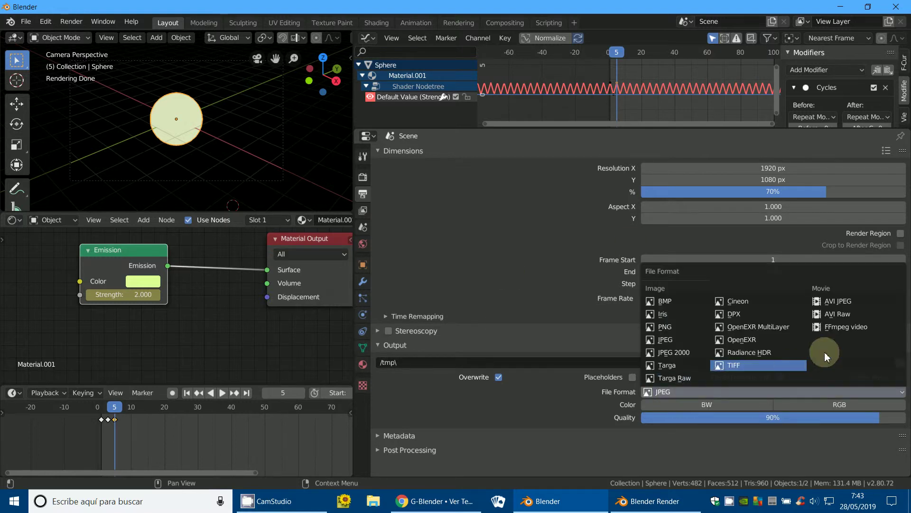
pyautogui.click(836, 328)
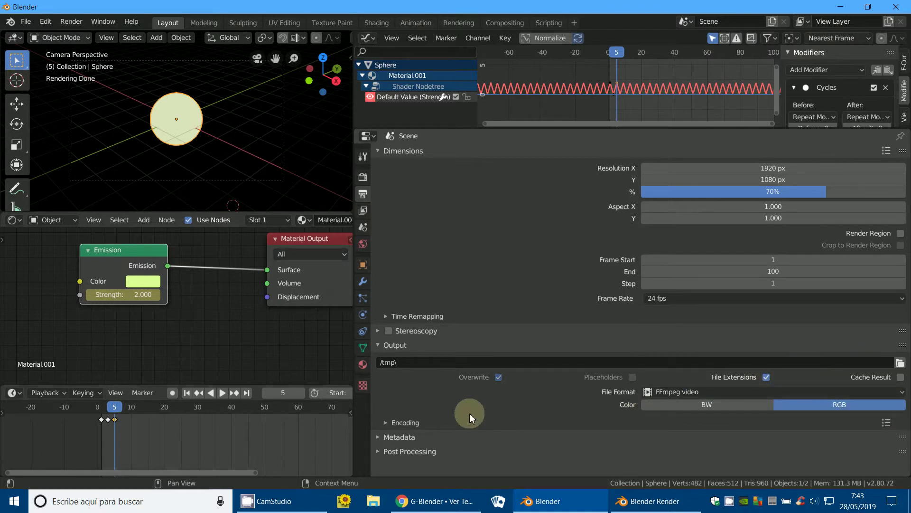
# Set the video container to AVI and the output path to /tmp\des
pyautogui.click(390, 422)
pyautogui.scroll(-2, 549, 423)
pyautogui.click(662, 402)
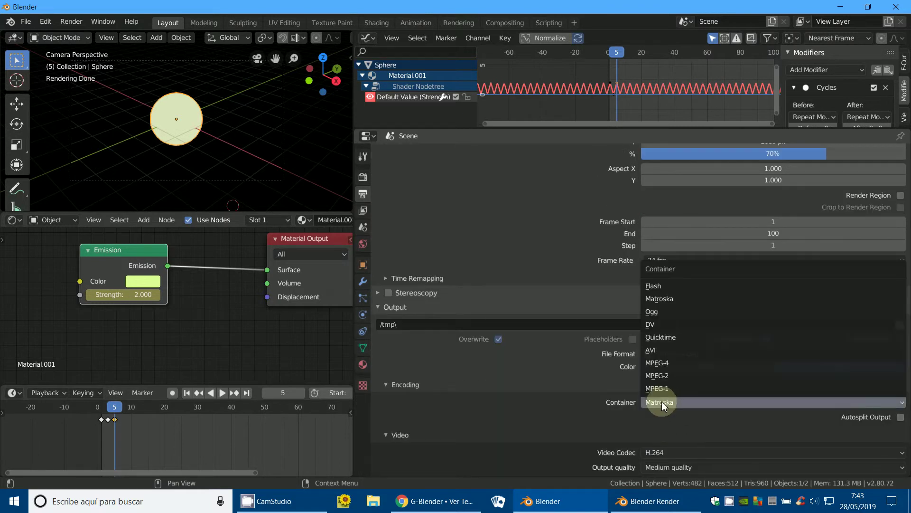
pyautogui.click(677, 350)
pyautogui.scroll(2, 683, 401)
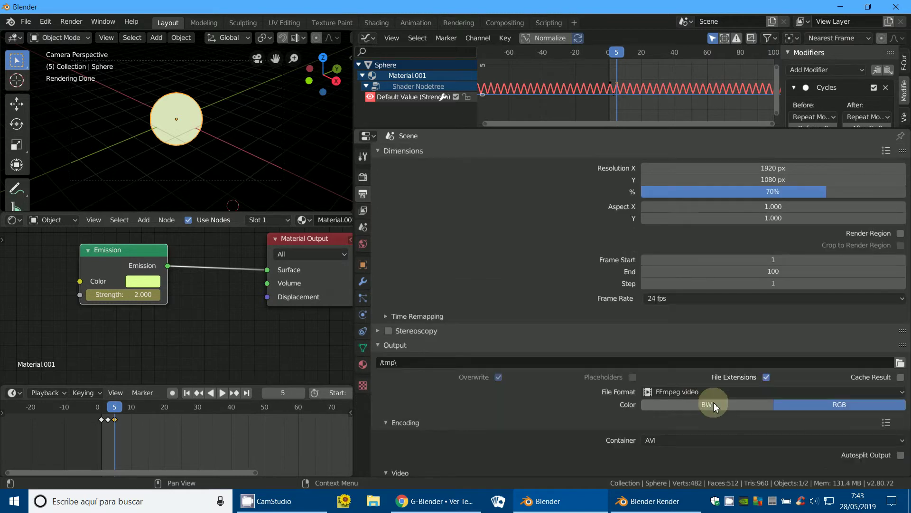
pyautogui.scroll(-4, 410, 403)
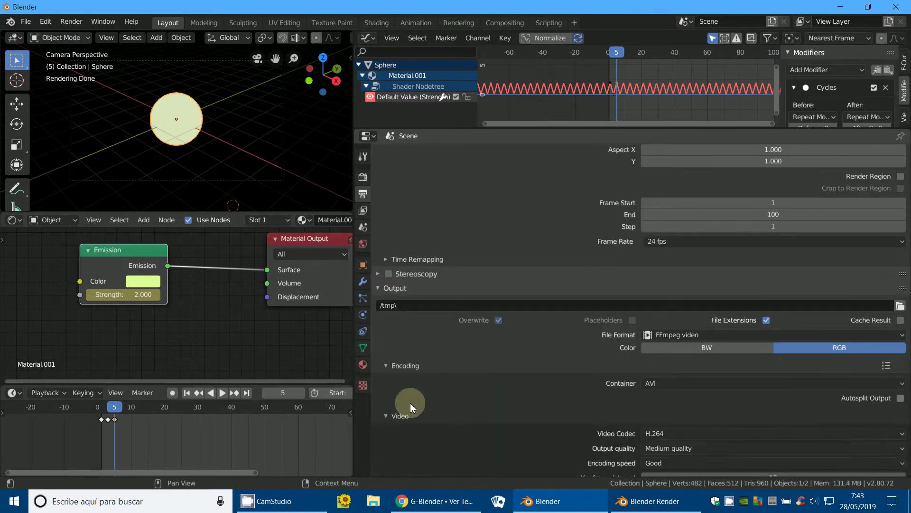
pyautogui.scroll(-2, 412, 404)
pyautogui.scroll(6, 413, 405)
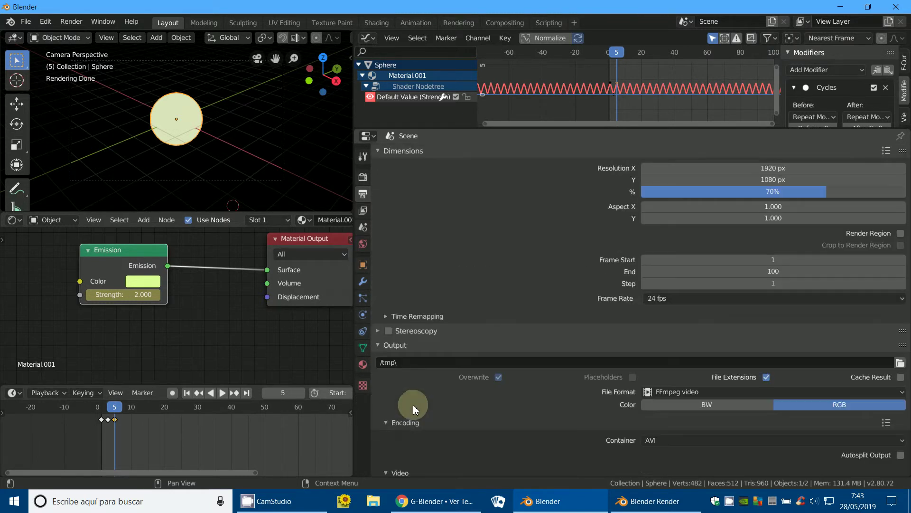
pyautogui.click(402, 345)
pyautogui.write('des')
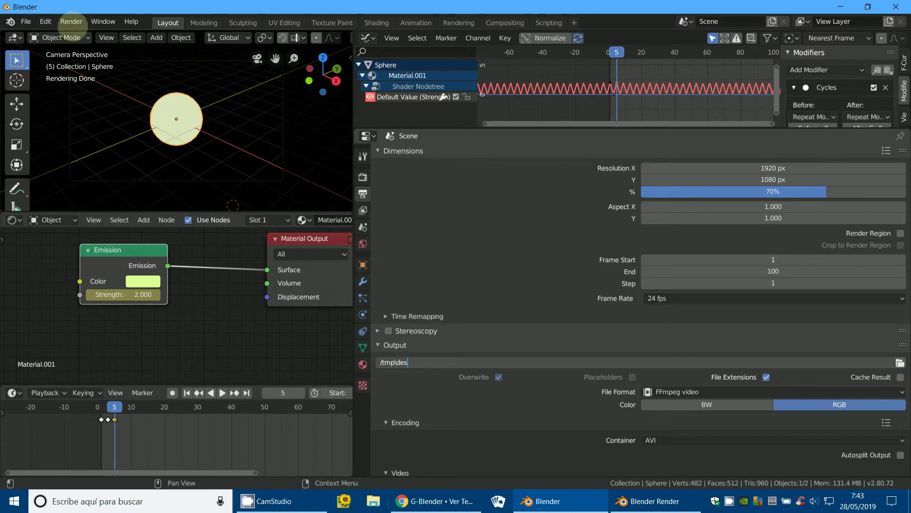
# Start rendering the full animation with Render > Render Animation
pyautogui.click(72, 22)
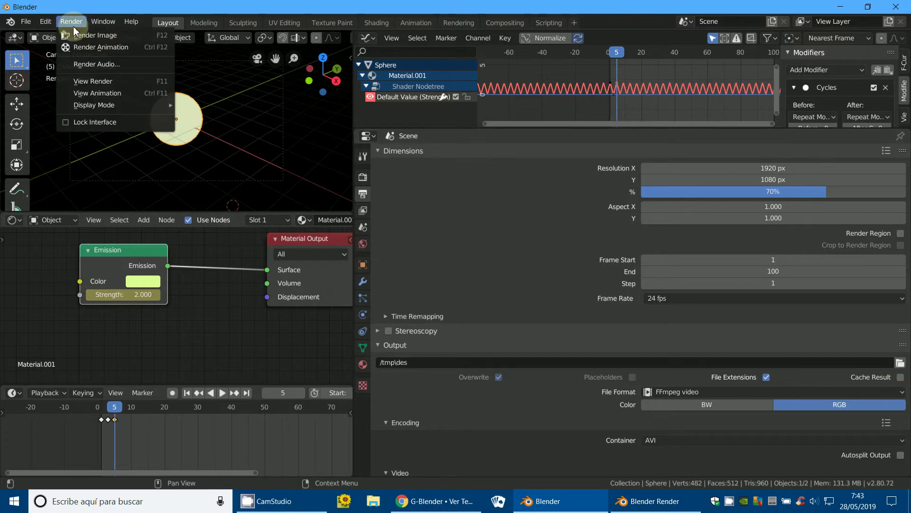
pyautogui.click(105, 47)
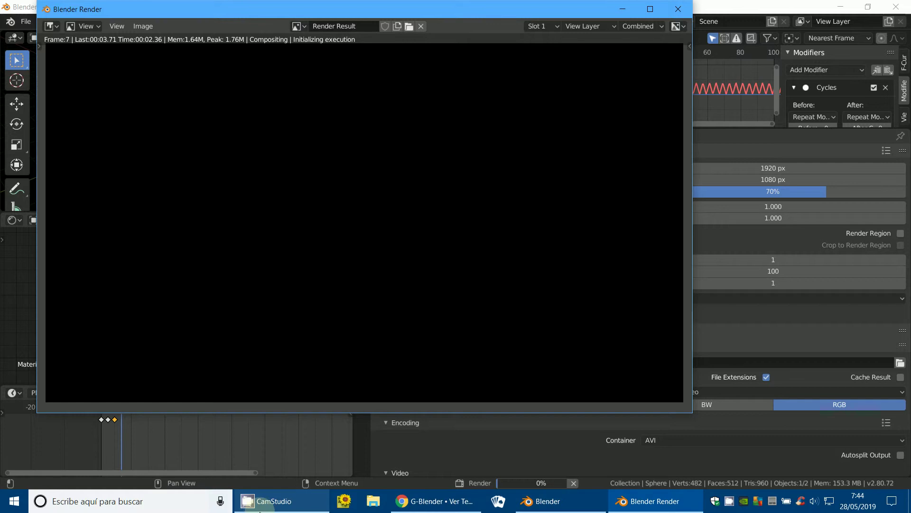
# Let the render reach frame 97, then open File Explorer at This PC
pyautogui.click(260, 508)
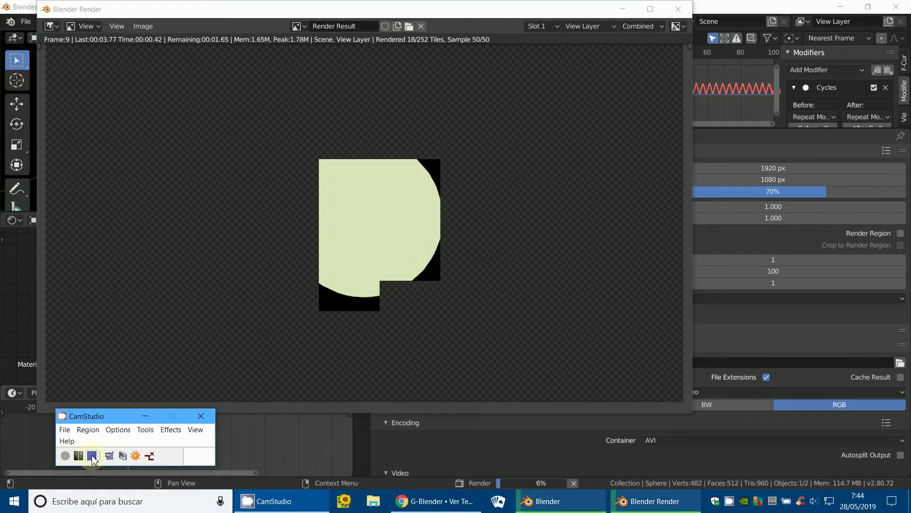
pyautogui.click(79, 457)
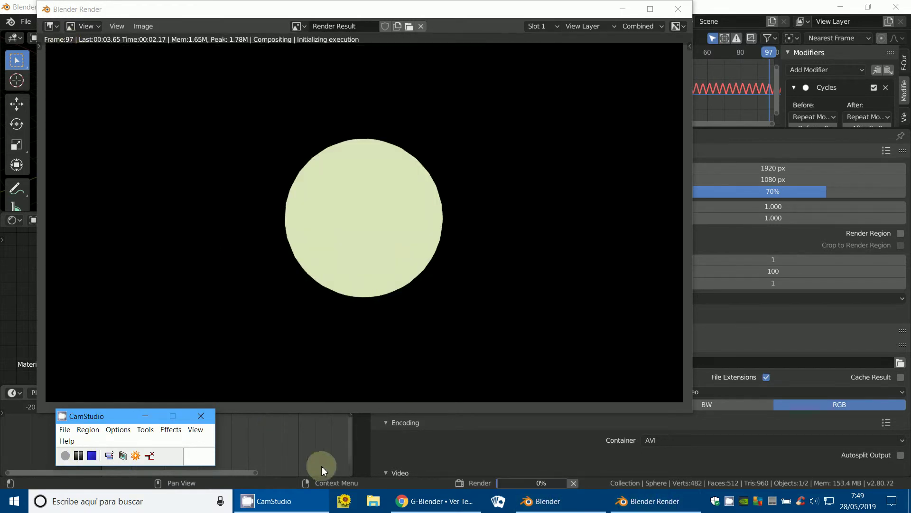
pyautogui.click(373, 502)
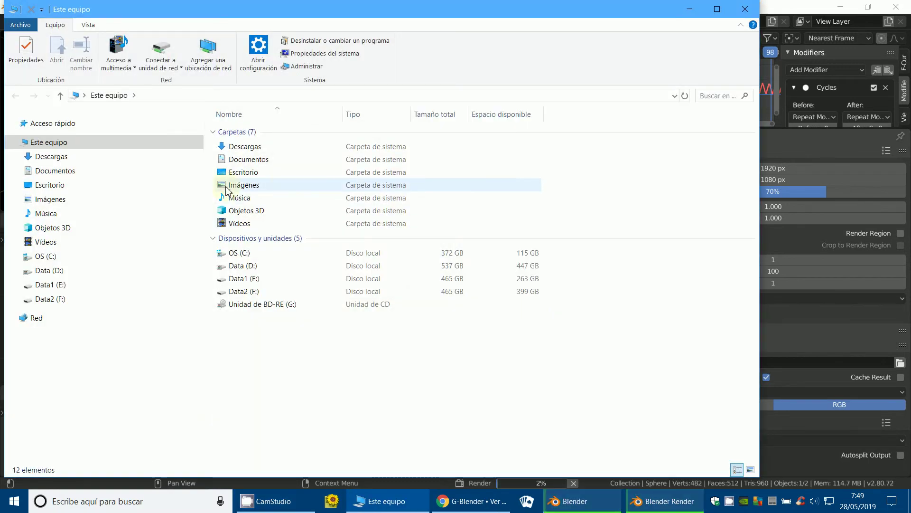
# Browse to C:\tmp, minimize the Blender Render window, and open des0001-0100.avi
pyautogui.doubleClick(241, 256)
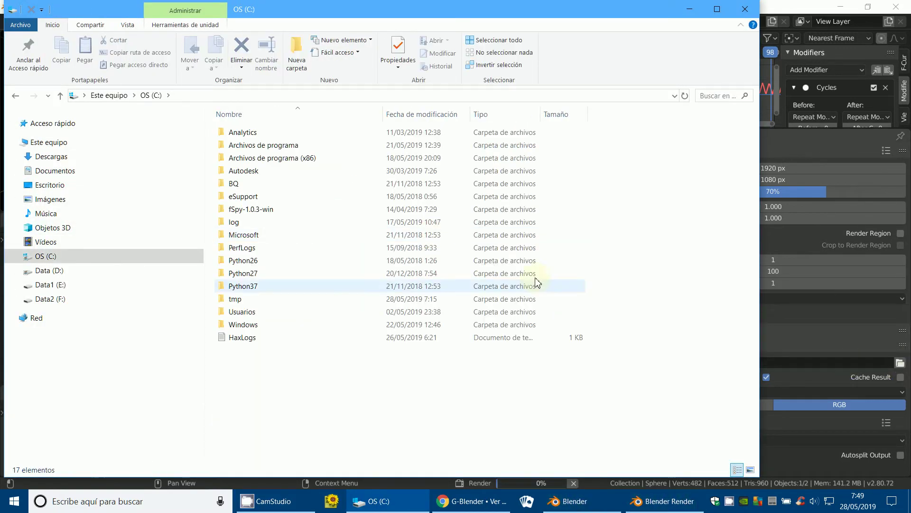
pyautogui.doubleClick(235, 299)
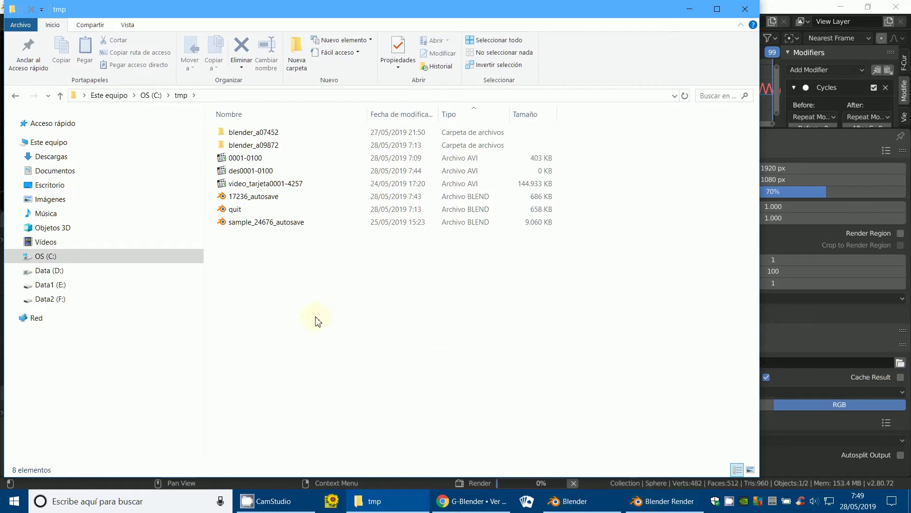
pyautogui.click(666, 506)
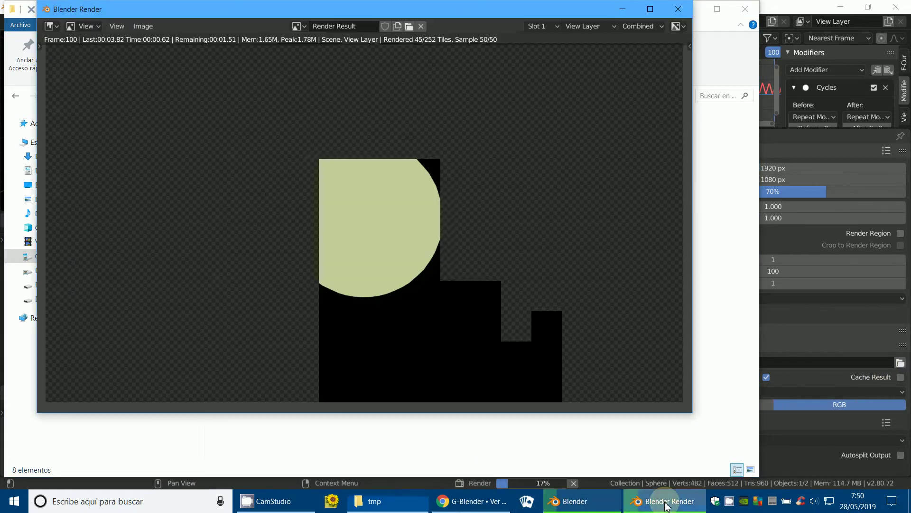
pyautogui.click(621, 12)
pyautogui.click(227, 176)
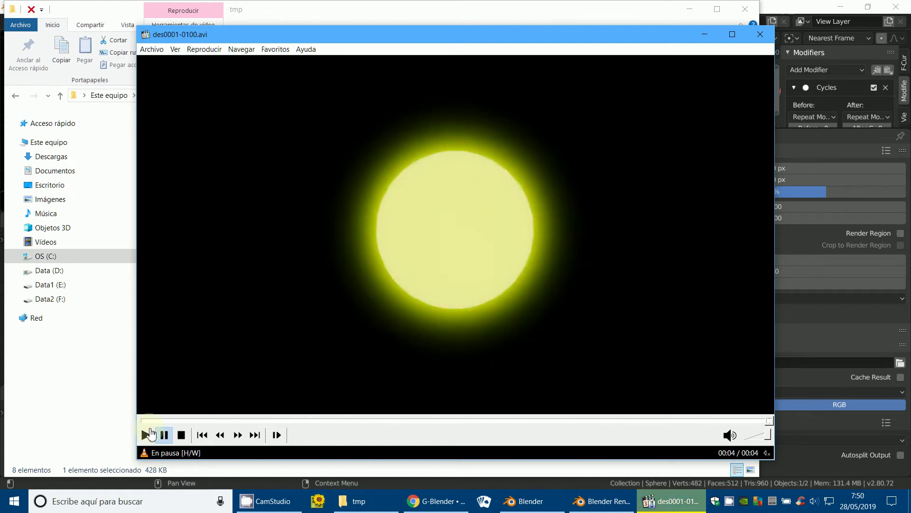
# Play the des0001-0100 video in Media Player Classic, then replay it from the start
pyautogui.click(150, 434)
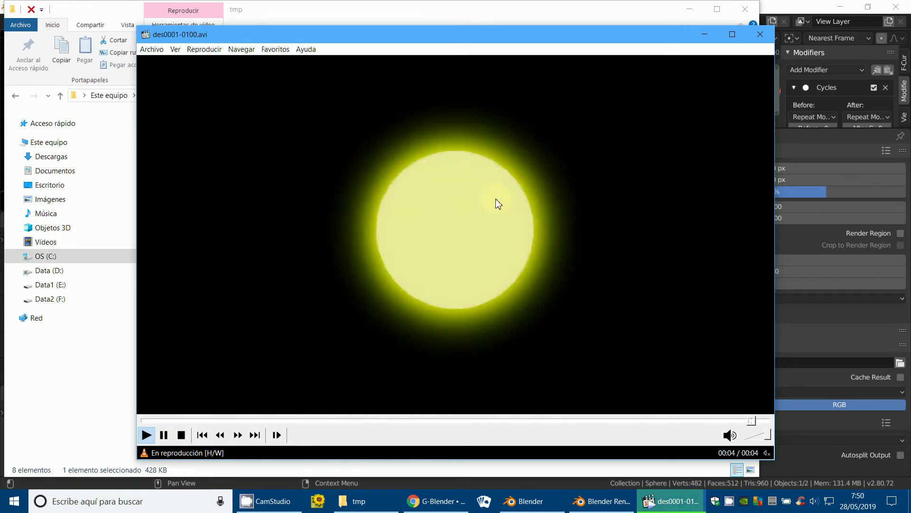
pyautogui.click(166, 432)
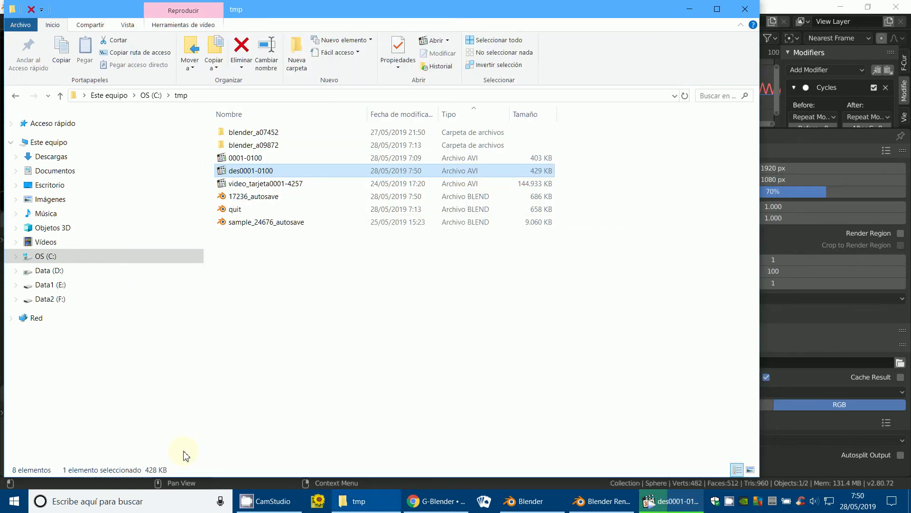
# Close the player, return to the main Blender window, and resize the Graph Editor
pyautogui.click(601, 500)
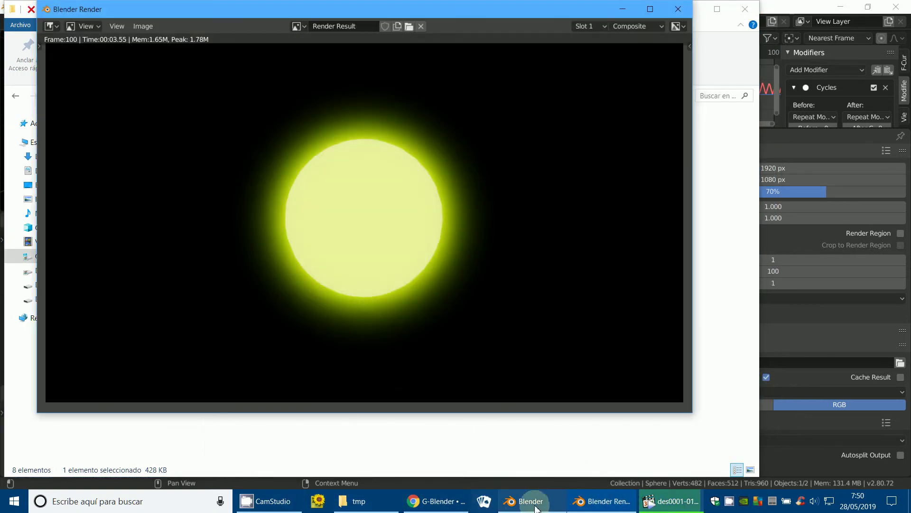
pyautogui.click(602, 501)
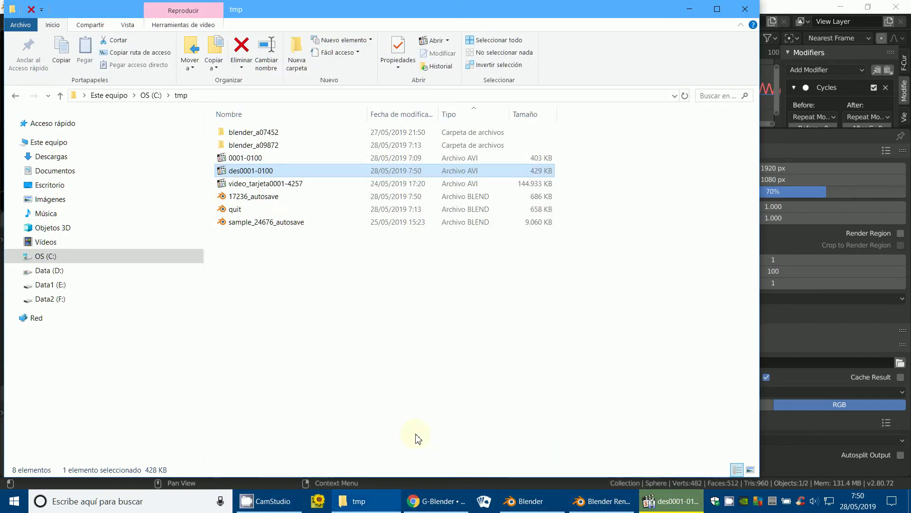
pyautogui.click(525, 501)
pyautogui.scroll(1, 190, 336)
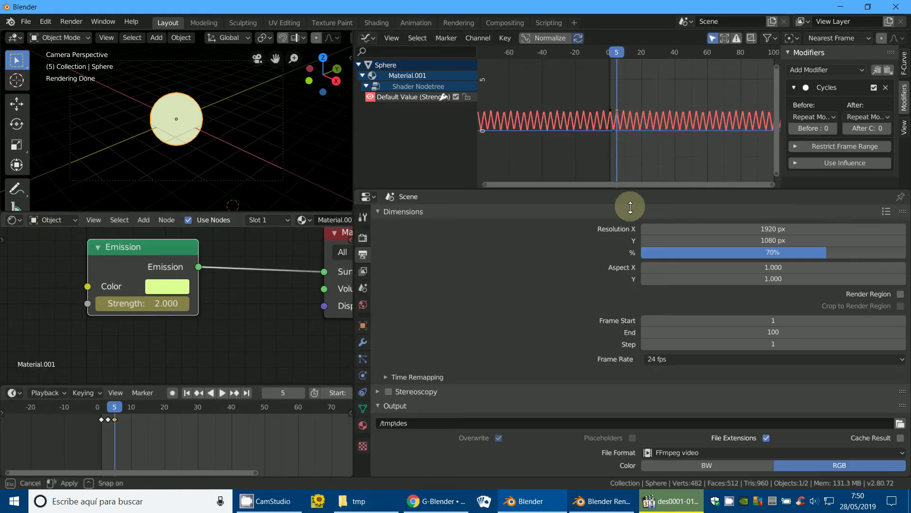
pyautogui.moveTo(631, 128); pyautogui.dragTo(625, 359)
pyautogui.keyDown('ctrl'); pyautogui.moveTo(625, 347); pyautogui.dragTo(620, 194, button='middle'); pyautogui.keyUp('ctrl')
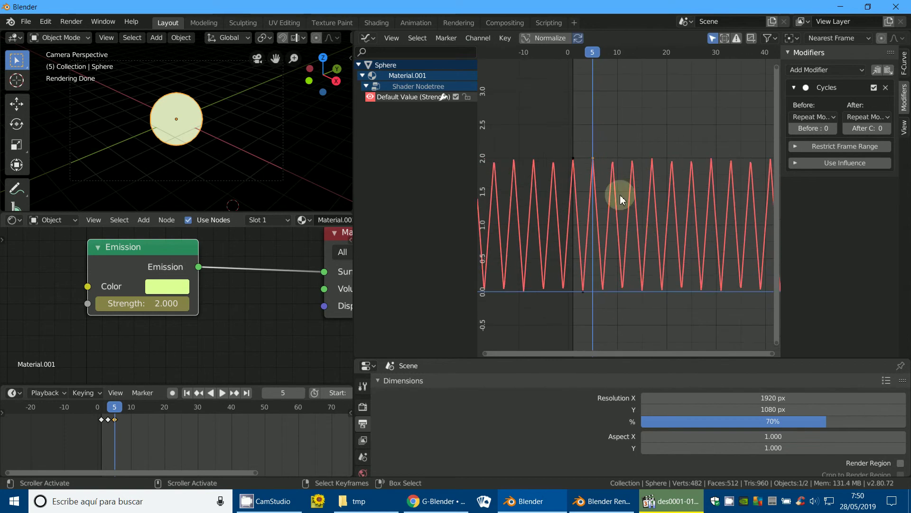
# Inspect a Strength keyframe with a cancelled move, then enlarge the output settings area
pyautogui.click(582, 291)
pyautogui.press('g')
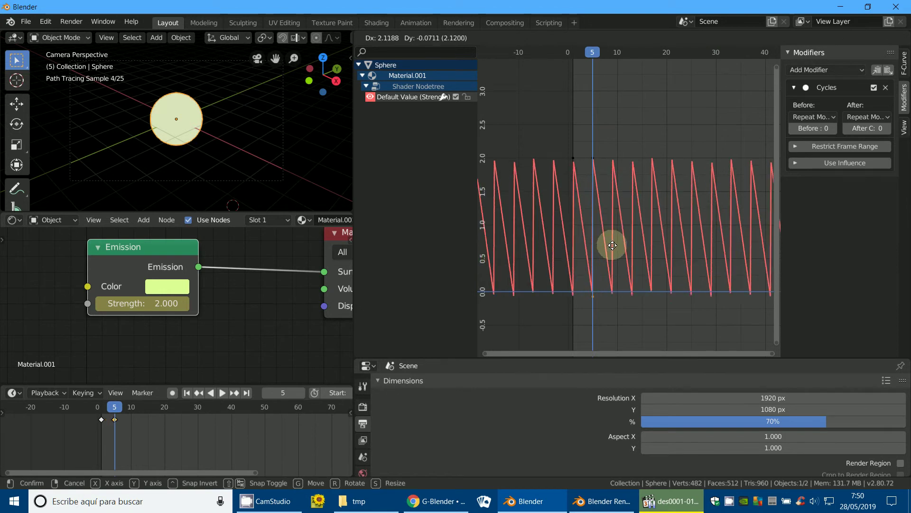
pyautogui.press('Escape')
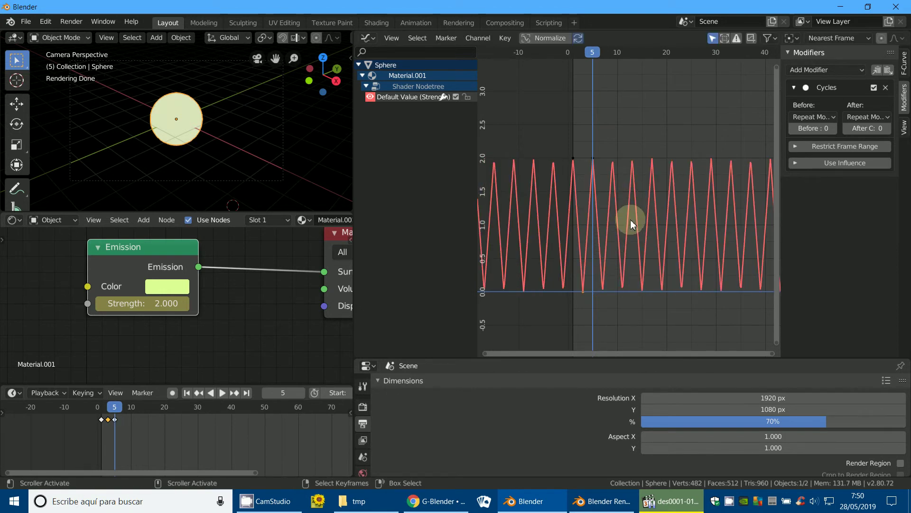
pyautogui.scroll(-2, 674, 182)
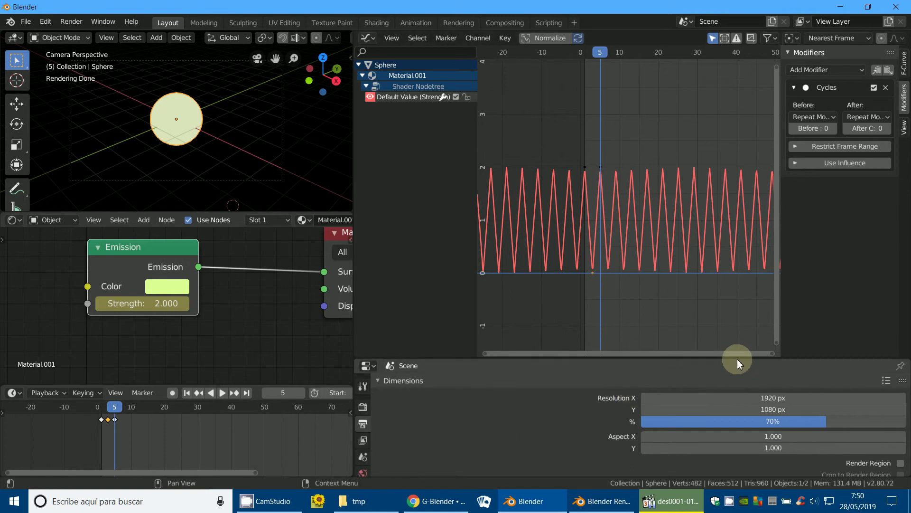
pyautogui.moveTo(737, 359); pyautogui.dragTo(780, 125)
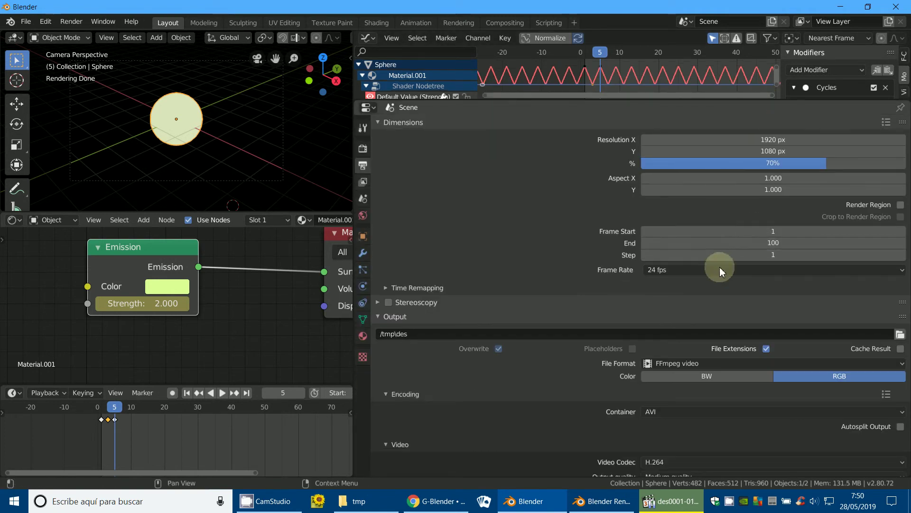
pyautogui.click(668, 269)
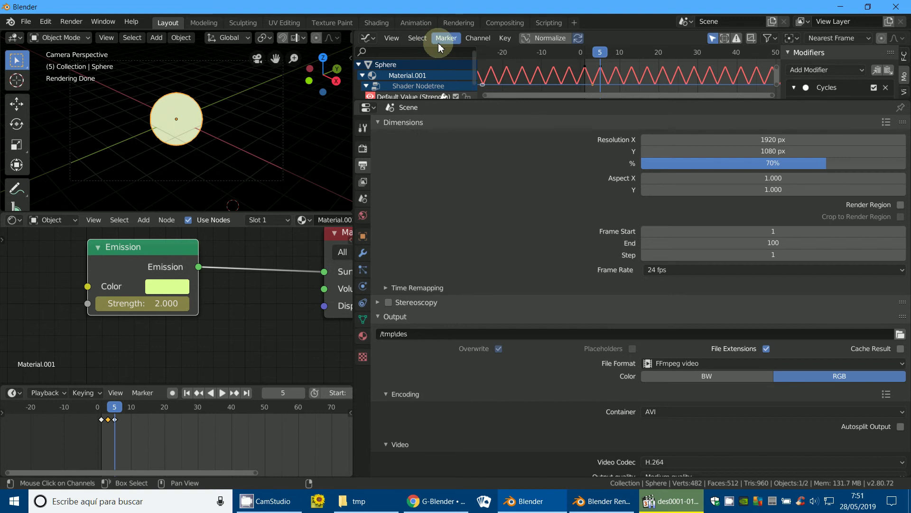
# Show Render properties, check the Cycles engine list, and widen the 3D viewport and node editor
pyautogui.click(362, 128)
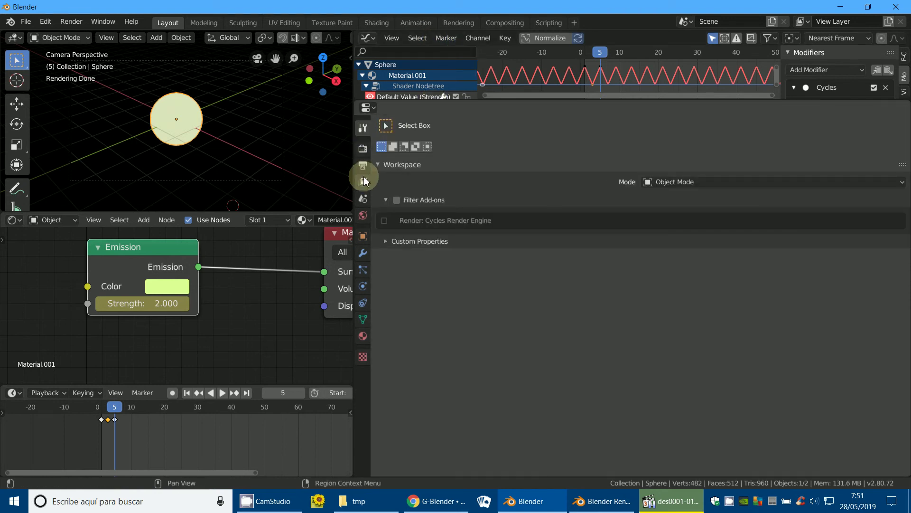
pyautogui.click(363, 148)
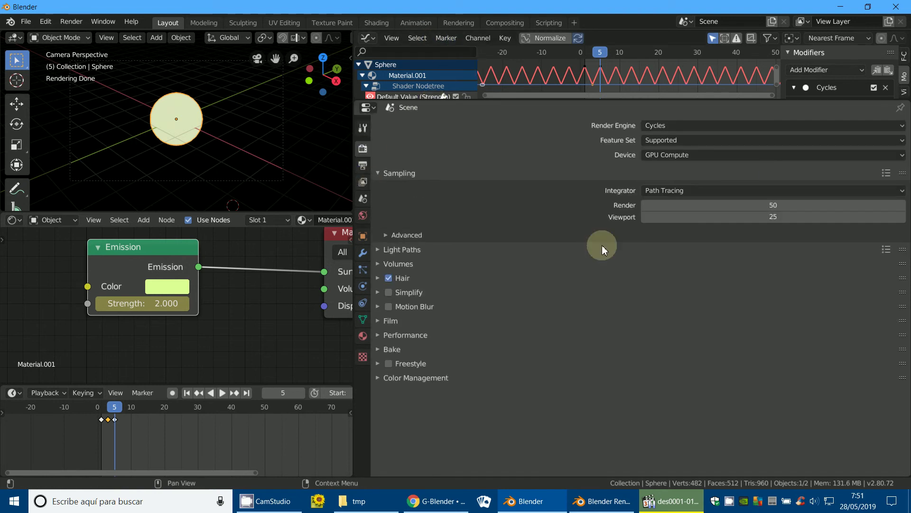
pyautogui.click(352, 197)
pyautogui.click(653, 124)
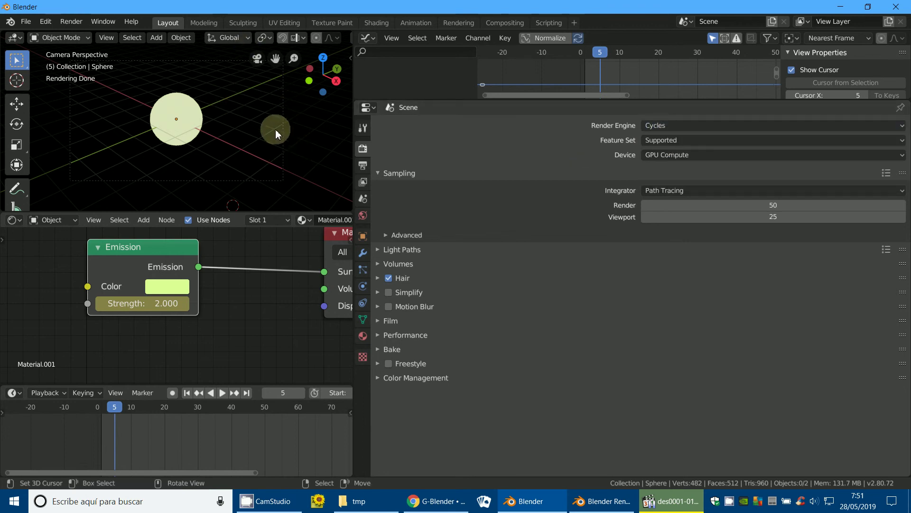
pyautogui.click(662, 126)
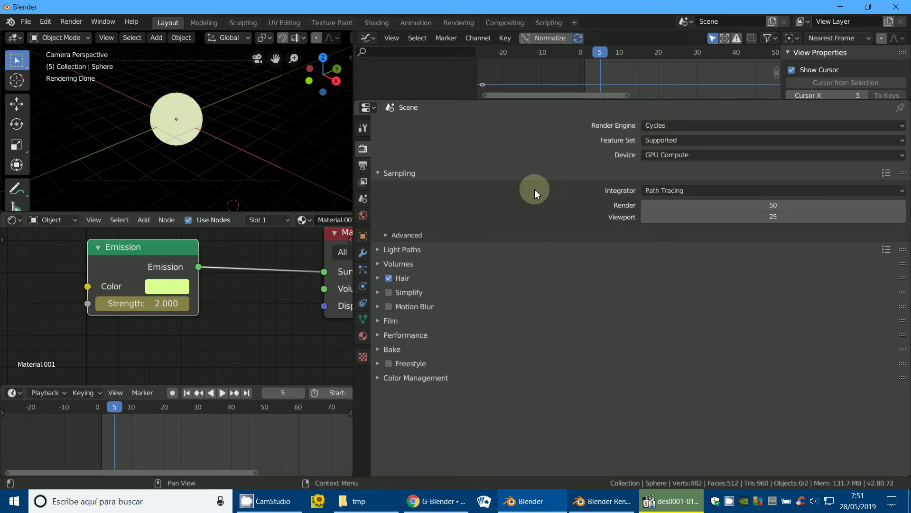
pyautogui.moveTo(350, 178); pyautogui.dragTo(531, 218)
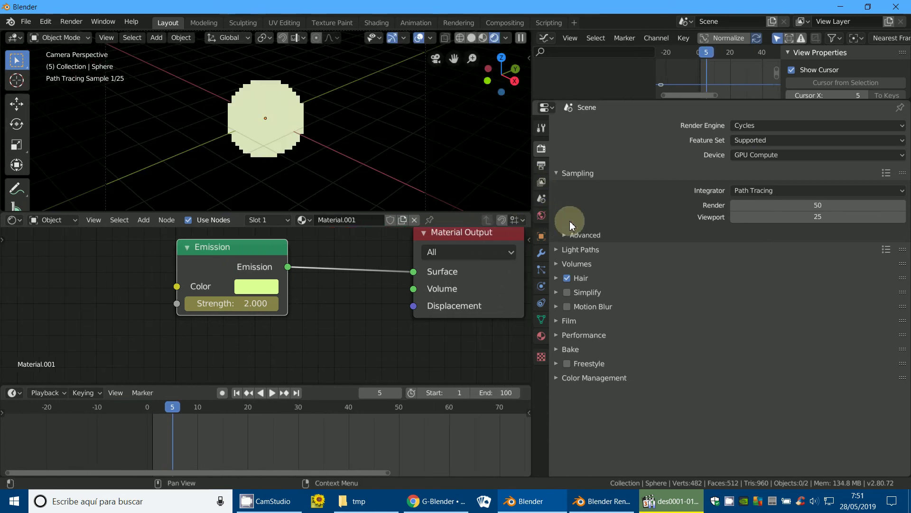
# Make Eevee the render engine and collapse the Dimensions and Output panels
pyautogui.click(745, 125)
pyautogui.click(738, 142)
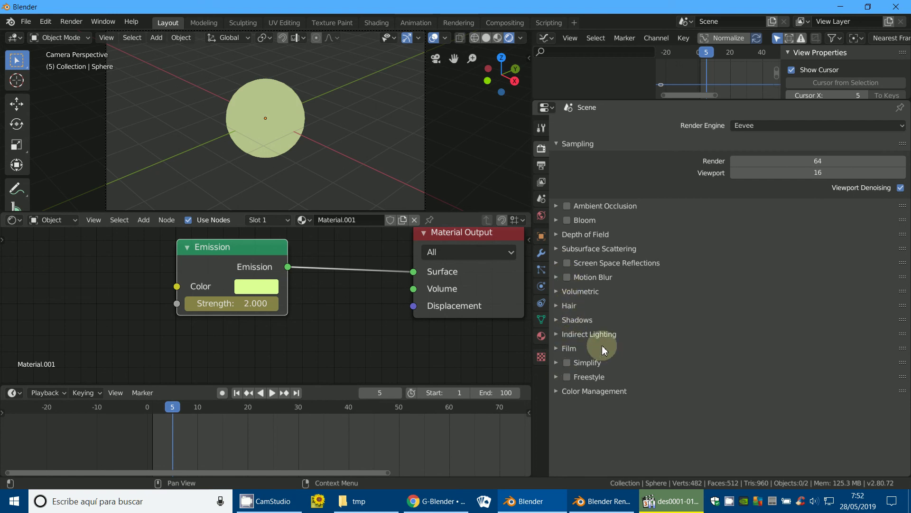
pyautogui.click(540, 170)
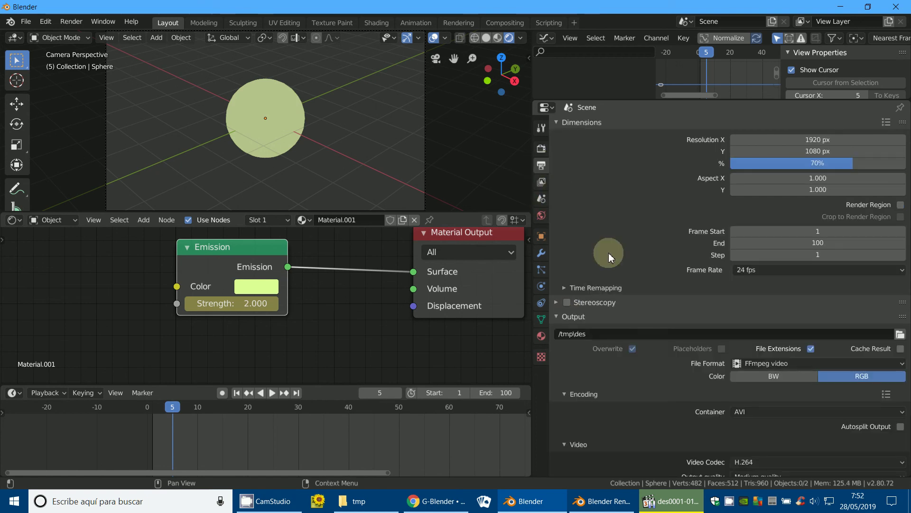
pyautogui.moveTo(564, 125); pyautogui.dragTo(558, 164)
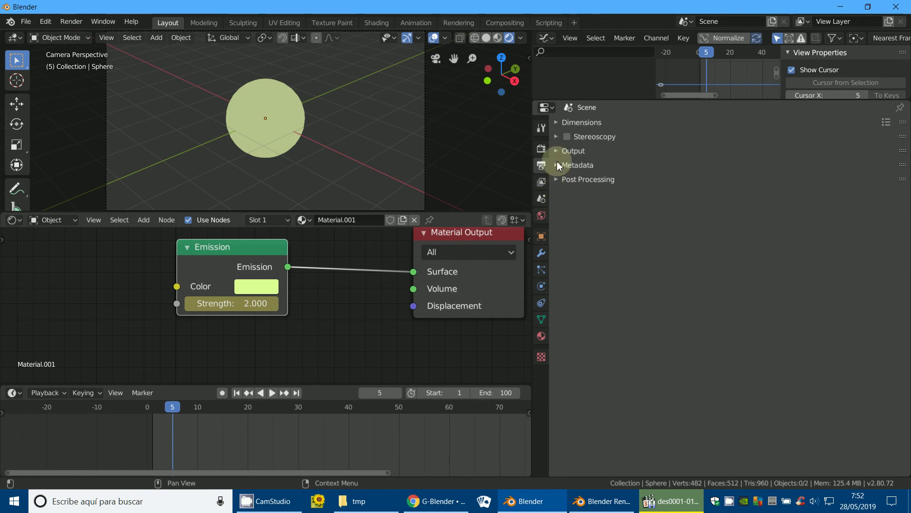
pyautogui.click(542, 148)
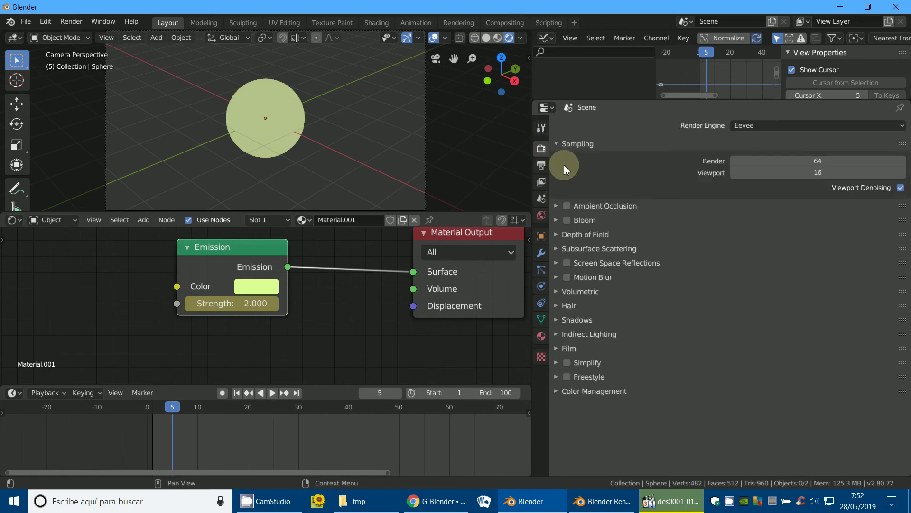
# Enable Bloom, render the current frame with F12, and bring up the splash screen
pyautogui.click(567, 221)
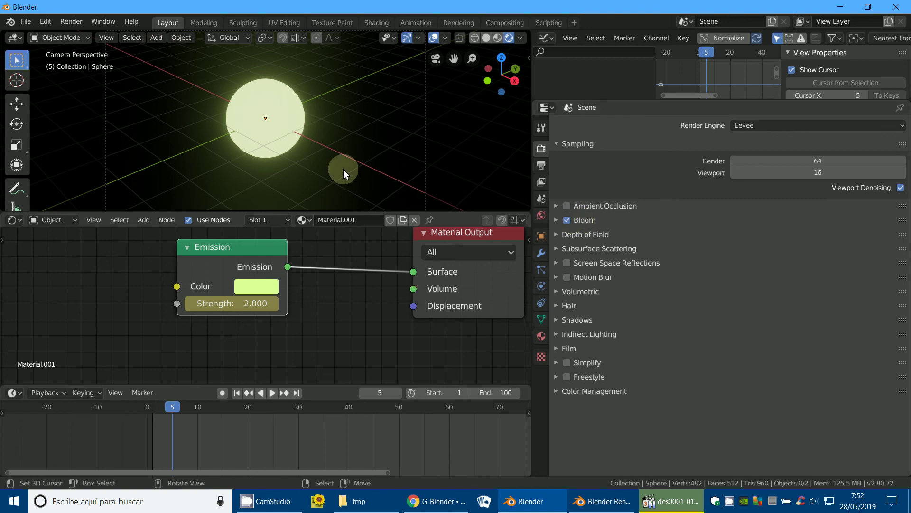
pyautogui.press('F12')
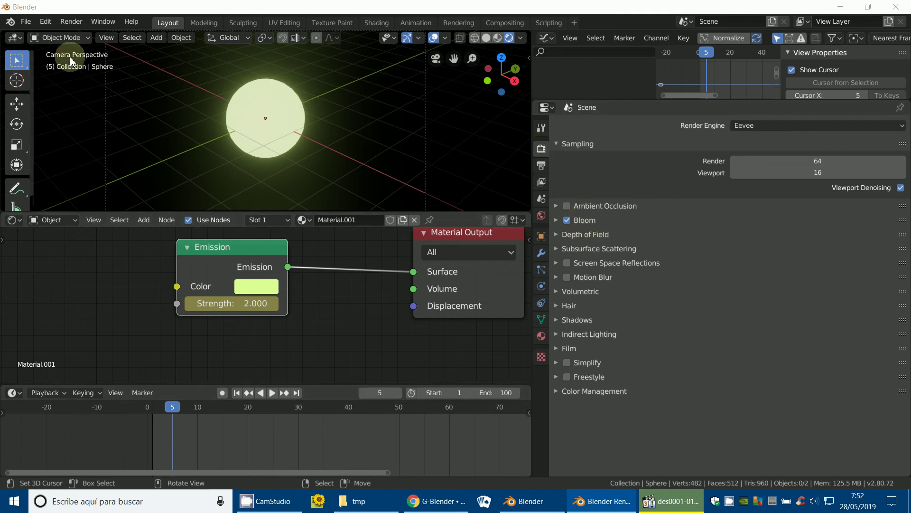
pyautogui.click(10, 22)
pyautogui.click(28, 35)
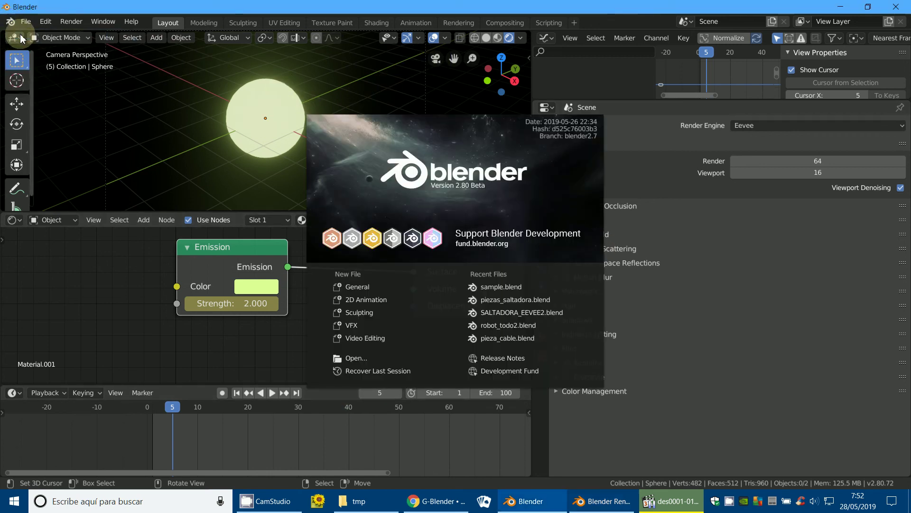